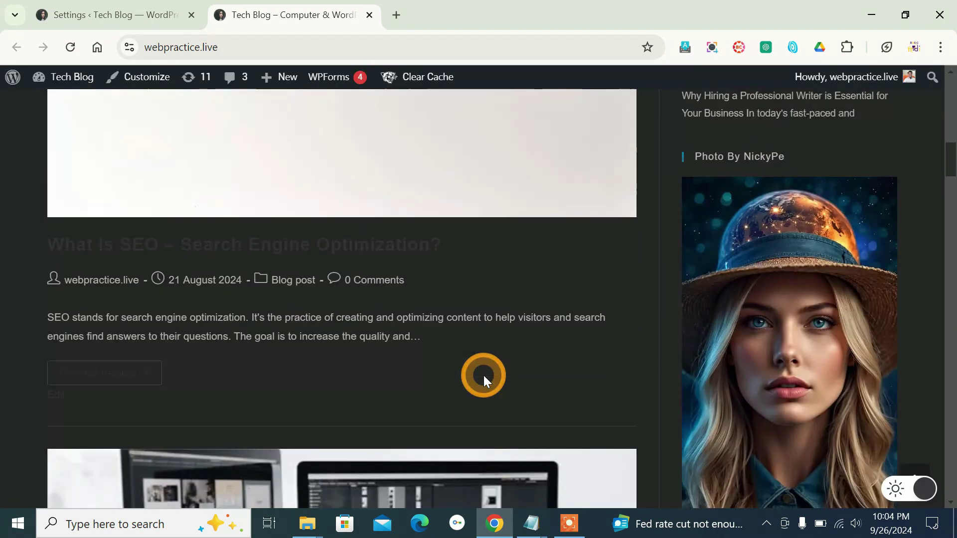
- Switch the Tech Blog home page from dark to light mode with its floating toggle and view the posts
{"action": "scroll", "coordinate": [484, 375], "scroll_direction": "down", "scroll_amount": 15}
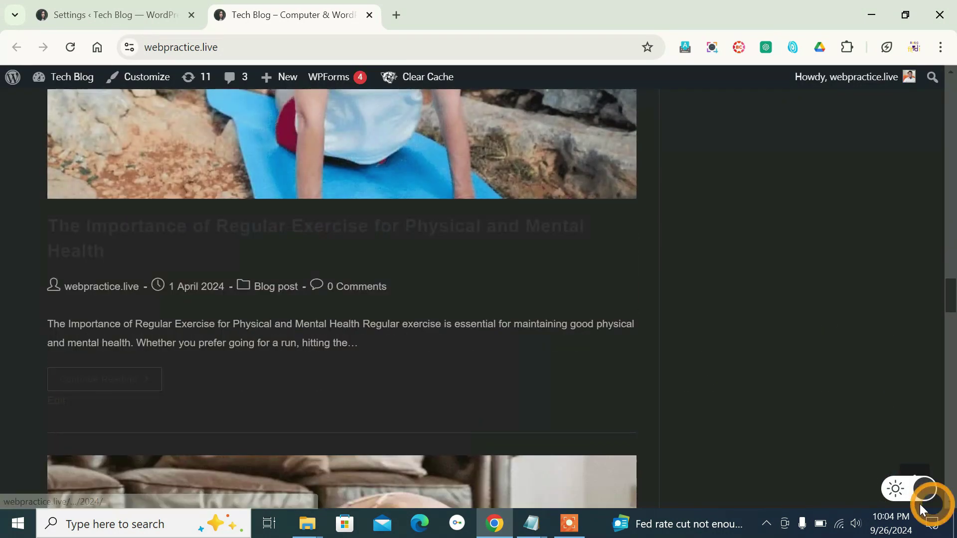
{"action": "left_click", "coordinate": [903, 500]}
{"action": "scroll", "coordinate": [501, 403], "scroll_direction": "down", "scroll_amount": 8}
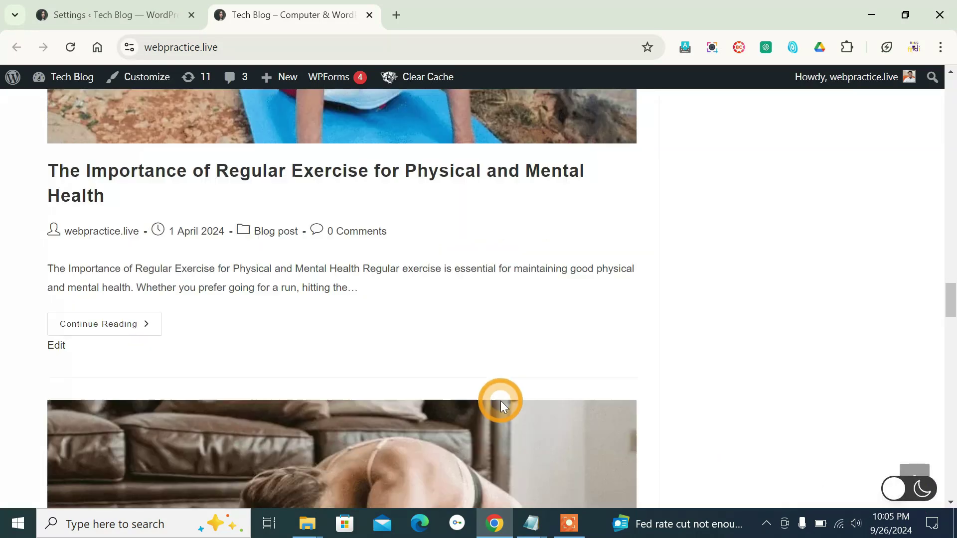
{"action": "scroll", "coordinate": [501, 405], "scroll_direction": "down", "scroll_amount": 9}
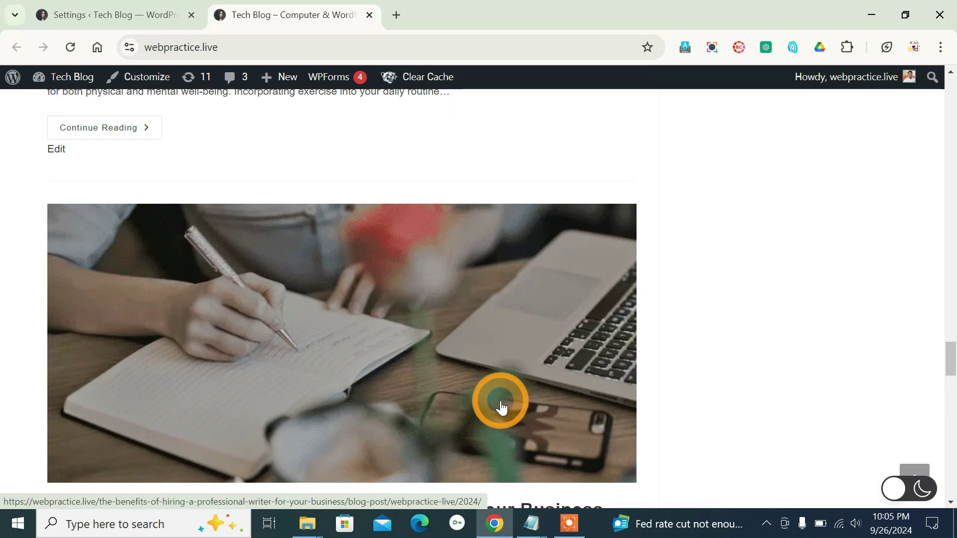
{"action": "scroll", "coordinate": [502, 407], "scroll_direction": "down", "scroll_amount": 20}
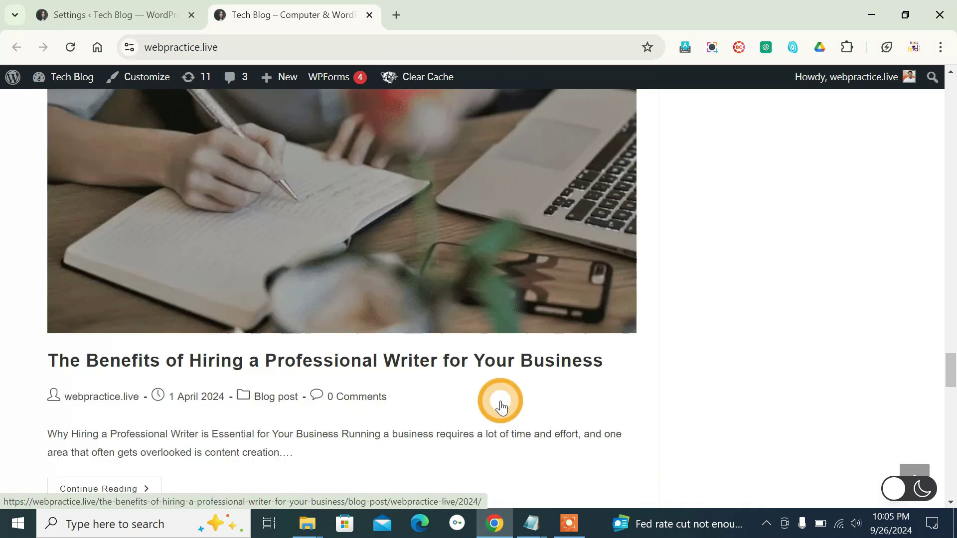
- Browse the blog posts in light mode and try the floating dark mode switch again
{"action": "scroll", "coordinate": [501, 402], "scroll_direction": "up", "scroll_amount": 20}
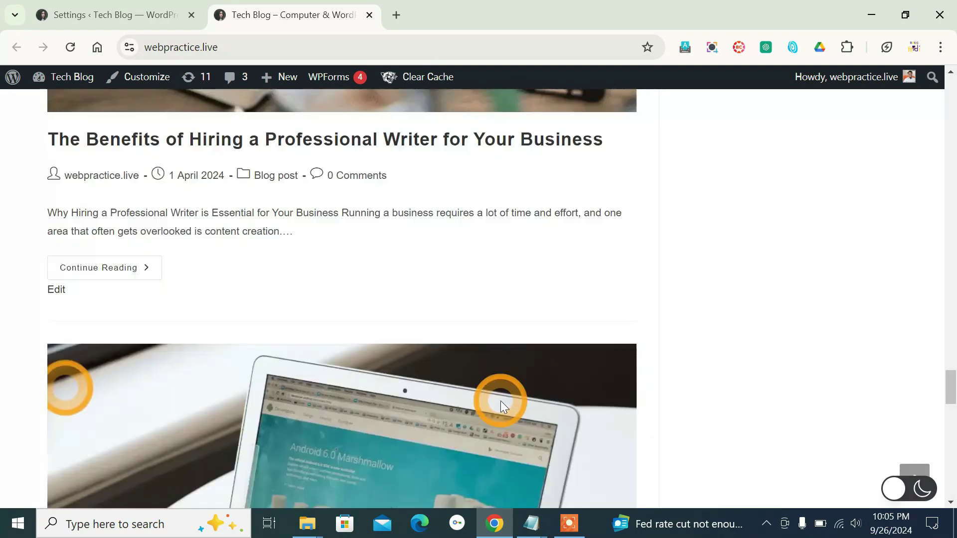
{"action": "scroll", "coordinate": [501, 406], "scroll_direction": "up", "scroll_amount": 15}
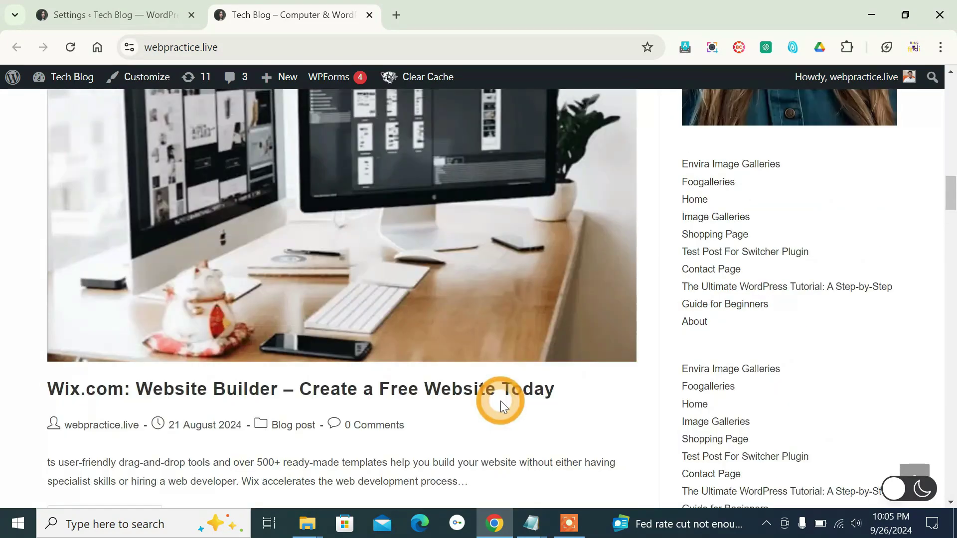
{"action": "scroll", "coordinate": [501, 404], "scroll_direction": "down", "scroll_amount": 5}
{"action": "scroll", "coordinate": [501, 400], "scroll_direction": "down", "scroll_amount": 15}
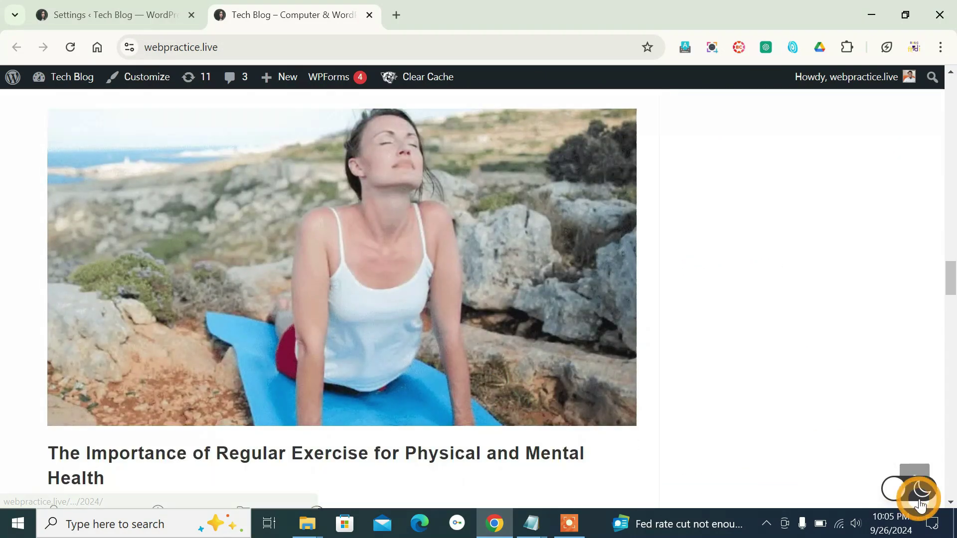
{"action": "left_click", "coordinate": [898, 491]}
{"action": "left_click", "coordinate": [897, 491]}
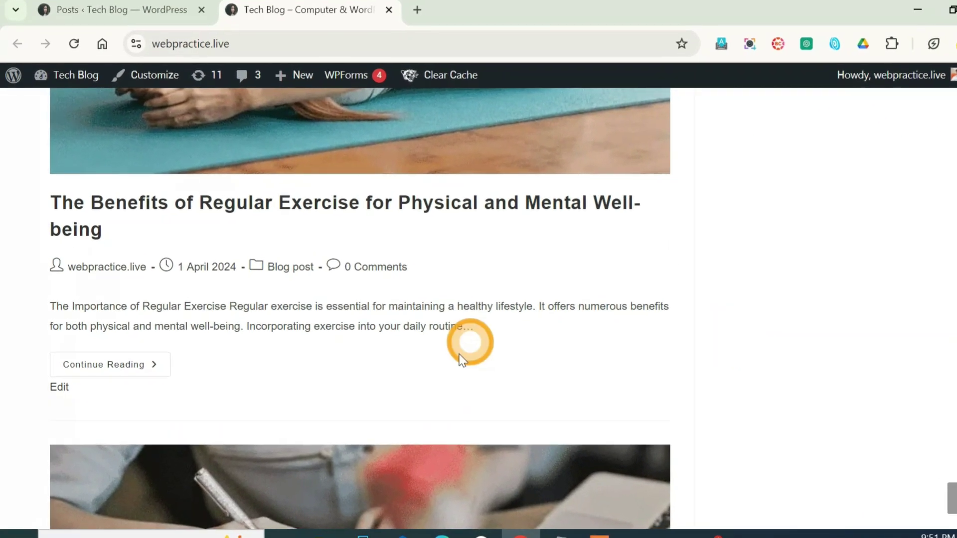
{"action": "scroll", "coordinate": [465, 342], "scroll_direction": "down", "scroll_amount": 5}
{"action": "scroll", "coordinate": [486, 368], "scroll_direction": "up", "scroll_amount": 3}
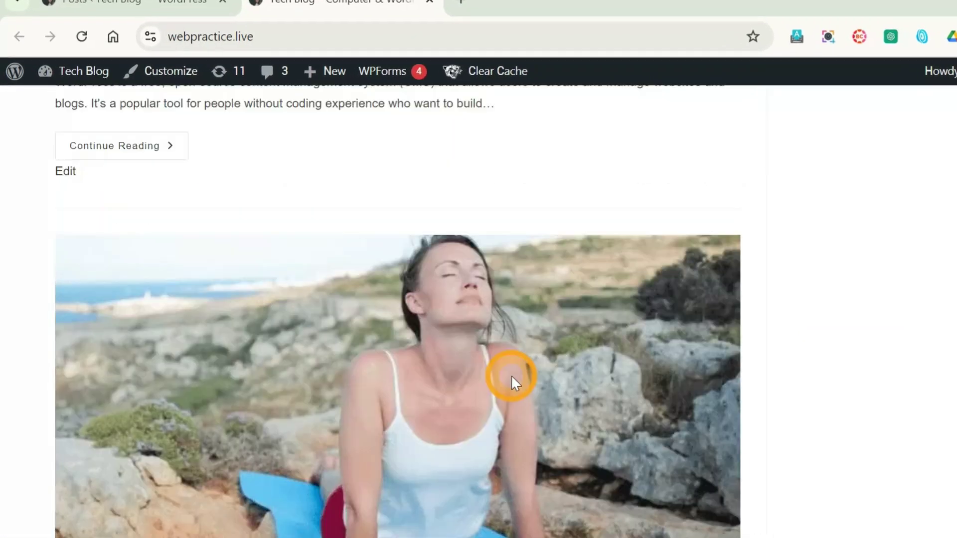
{"action": "scroll", "coordinate": [504, 374], "scroll_direction": "down", "scroll_amount": 10}
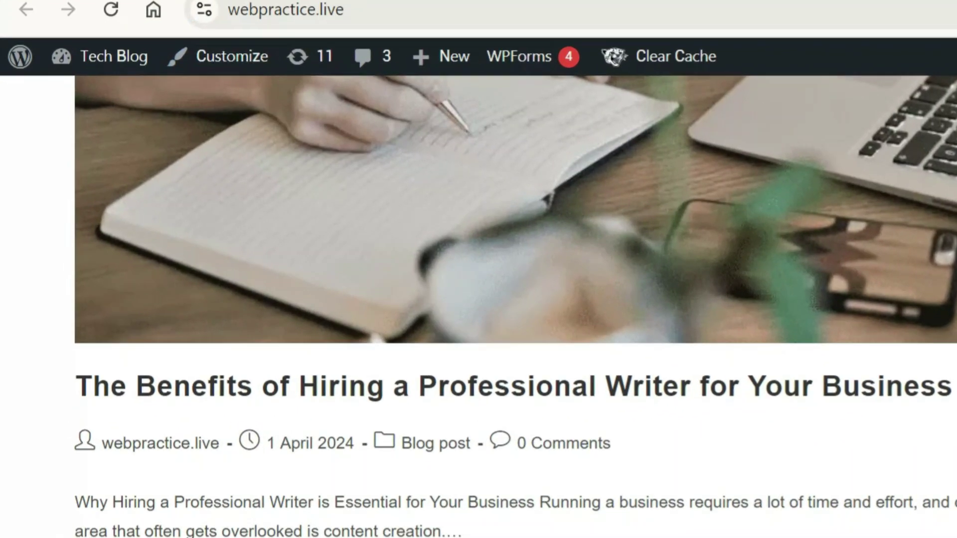
- Return to the WordPress admin dashboard and open the page for adding a new plugin
{"action": "left_click", "coordinate": [163, 14]}
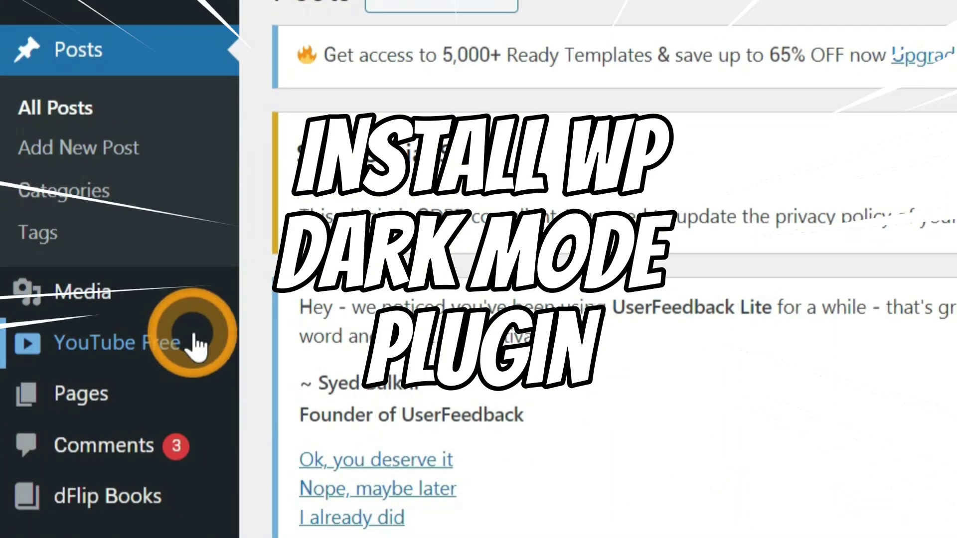
{"action": "scroll", "coordinate": [196, 336], "scroll_direction": "down", "scroll_amount": 10}
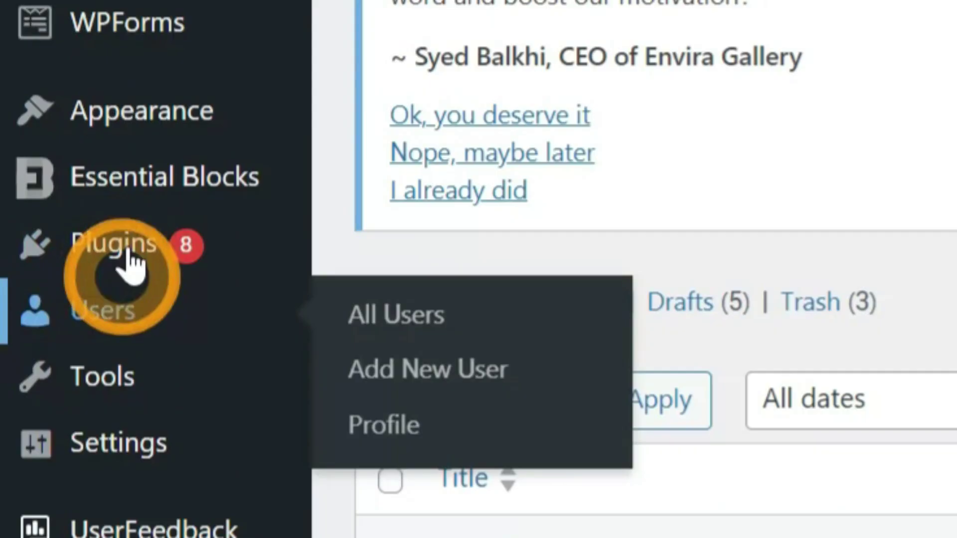
{"action": "mouse_move", "coordinate": [93, 209]}
{"action": "left_click", "coordinate": [415, 319]}
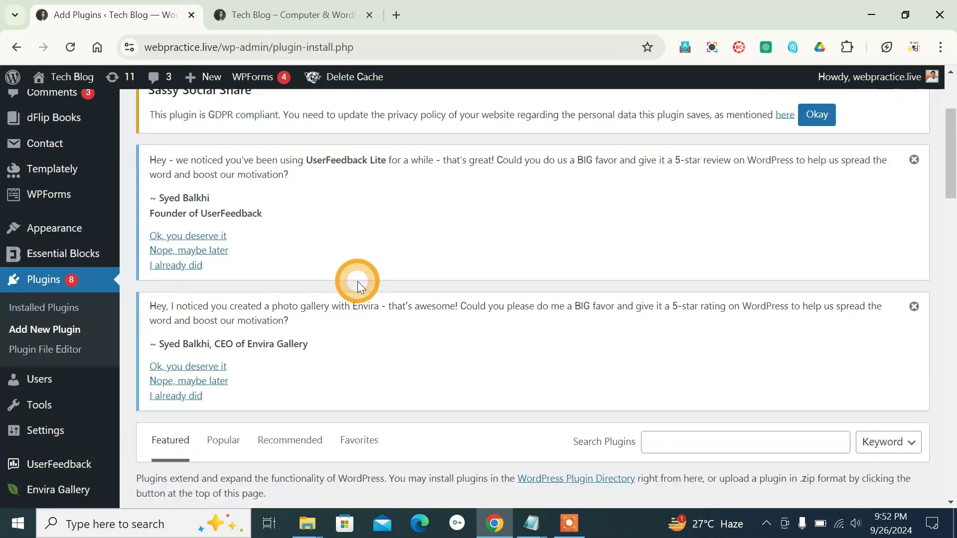
- Search the plugin directory for "WP Dark Mode"
{"action": "scroll", "coordinate": [358, 281], "scroll_direction": "down", "scroll_amount": 3}
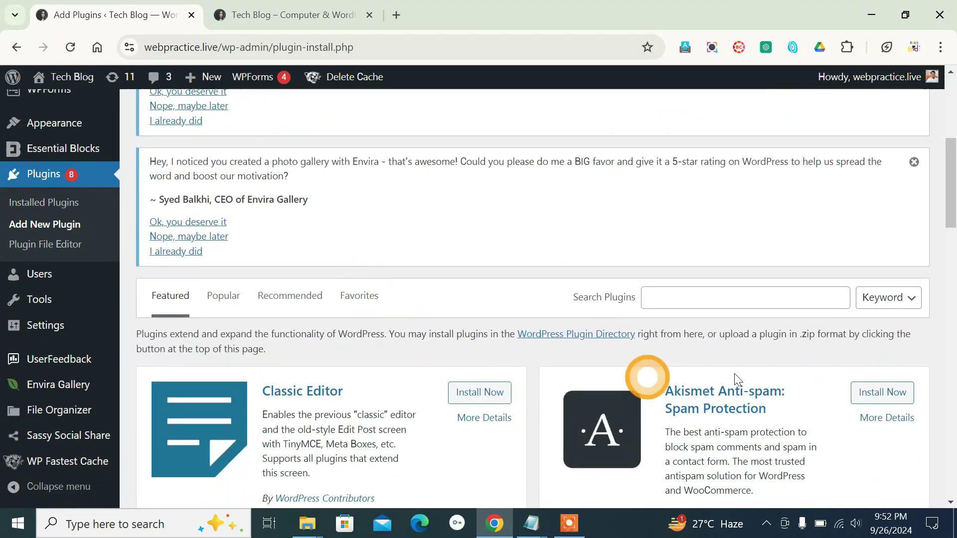
{"action": "right_click", "coordinate": [732, 300]}
{"action": "left_click", "coordinate": [758, 144]}
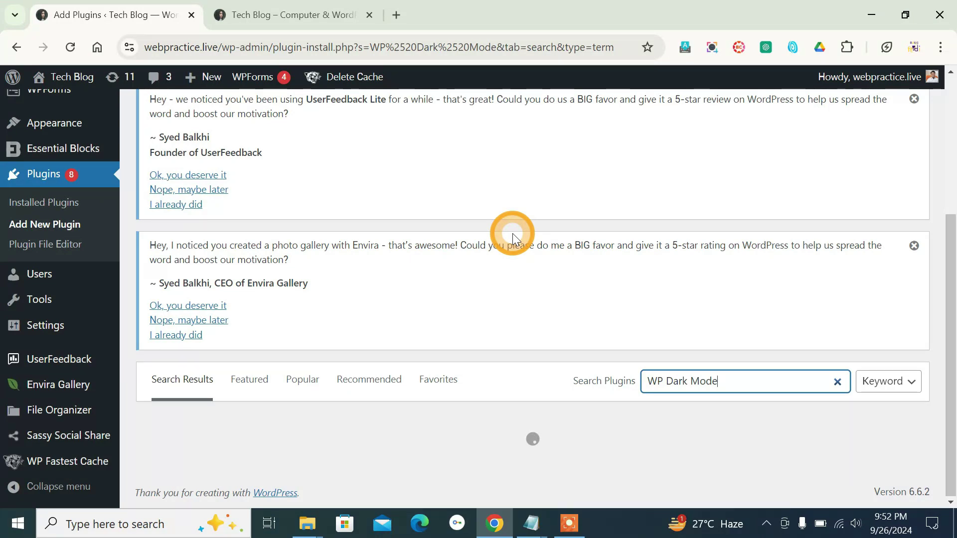
{"action": "scroll", "coordinate": [400, 301], "scroll_direction": "down", "scroll_amount": 6}
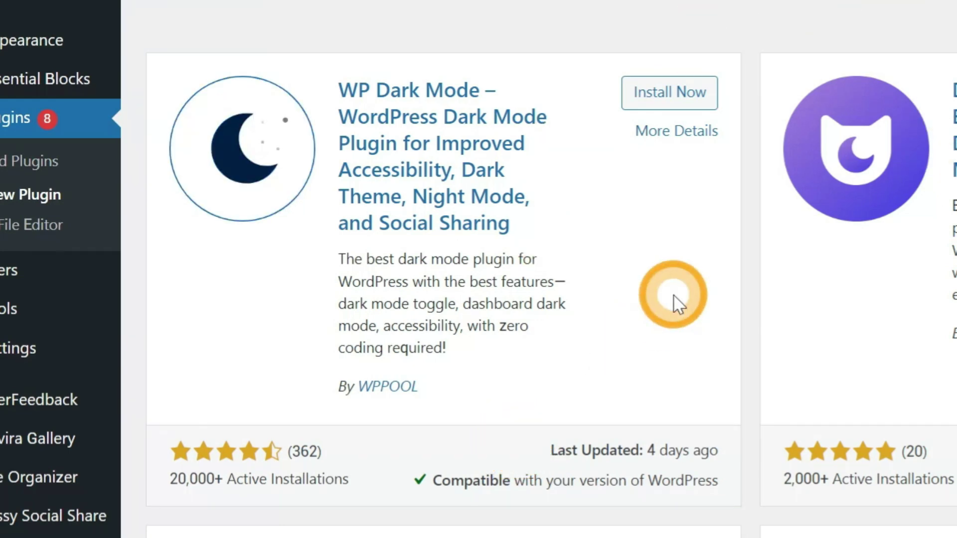
- Install and activate the WP Dark Mode plugin by WPPOOL
{"action": "left_click", "coordinate": [654, 109]}
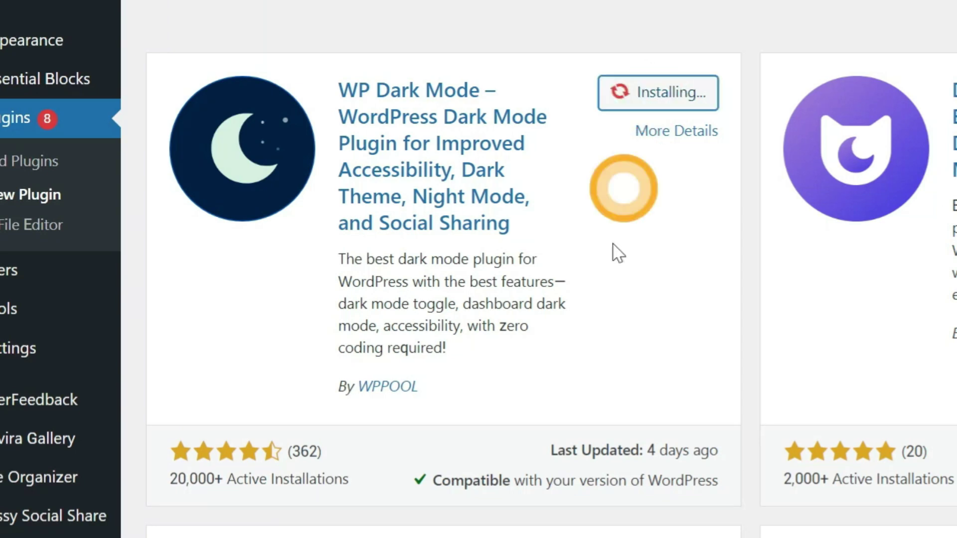
{"action": "scroll", "coordinate": [617, 294], "scroll_direction": "down", "scroll_amount": 4}
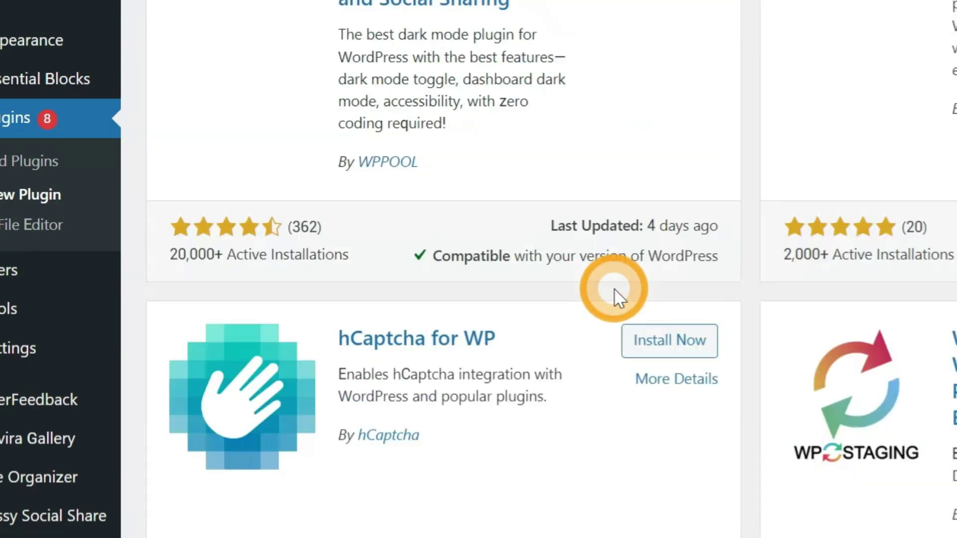
{"action": "scroll", "coordinate": [618, 314], "scroll_direction": "up", "scroll_amount": 6}
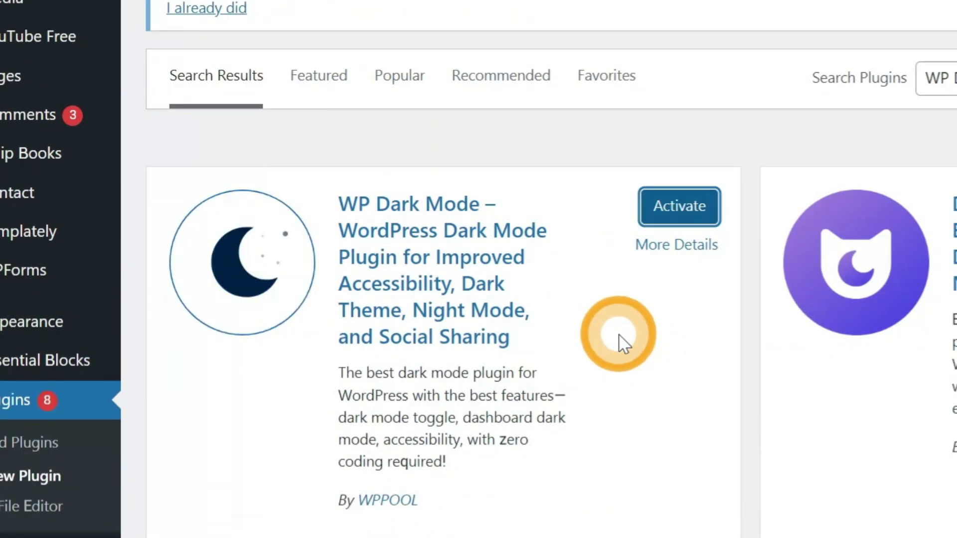
{"action": "left_click", "coordinate": [680, 204]}
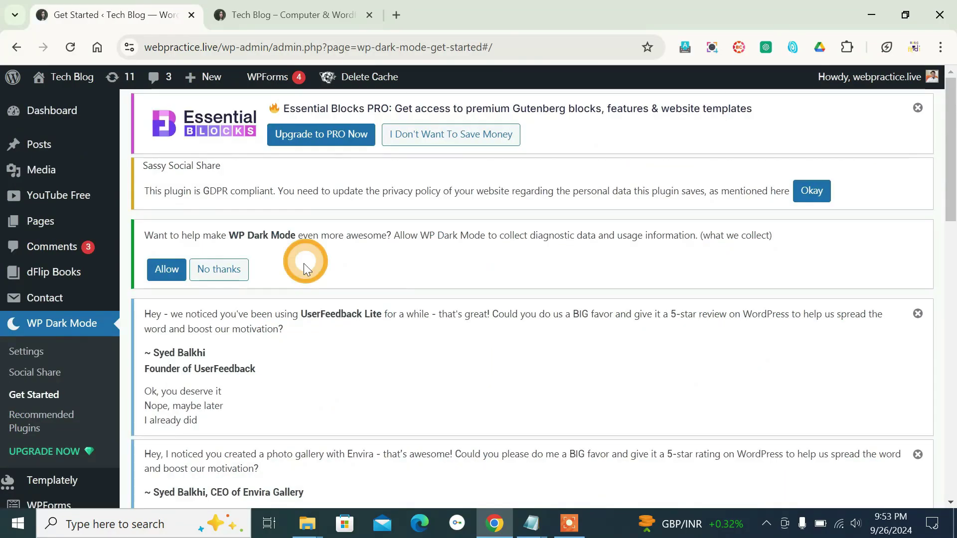
- Open the settings page of the WP Dark Mode plugin
{"action": "scroll", "coordinate": [352, 328], "scroll_direction": "down", "scroll_amount": 3}
{"action": "scroll", "coordinate": [353, 325], "scroll_direction": "up", "scroll_amount": 2}
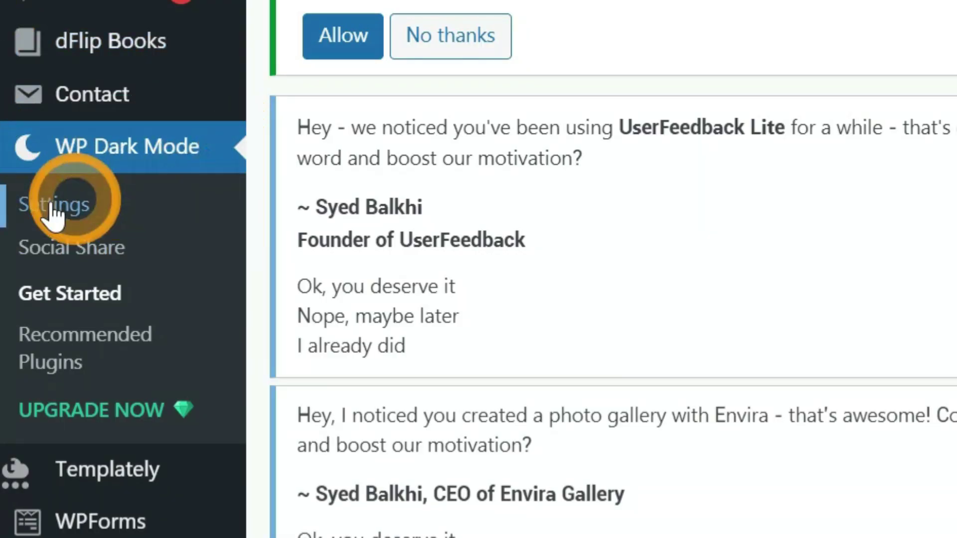
{"action": "left_click", "coordinate": [52, 219]}
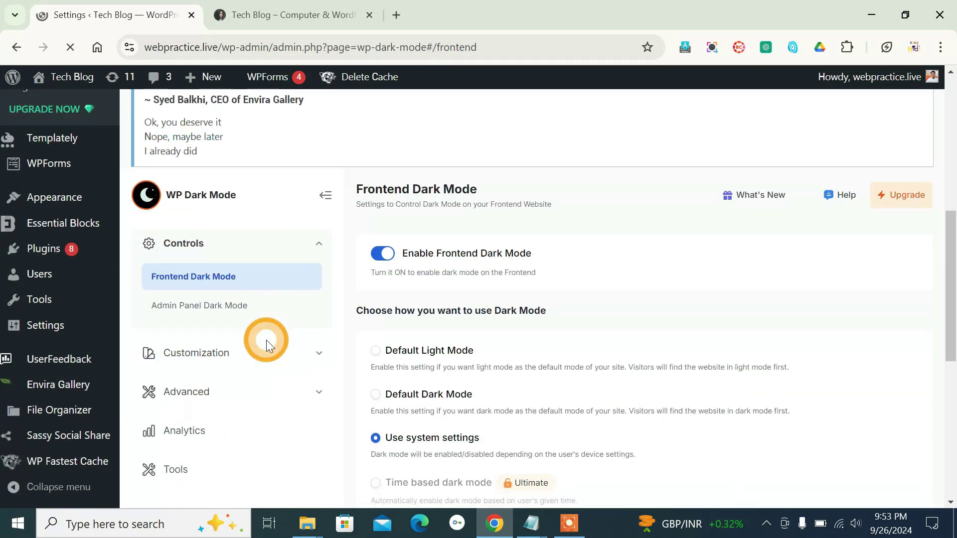
- Reload the Tech Blog home page and check it for the floating dark mode button
{"action": "left_click", "coordinate": [288, 18]}
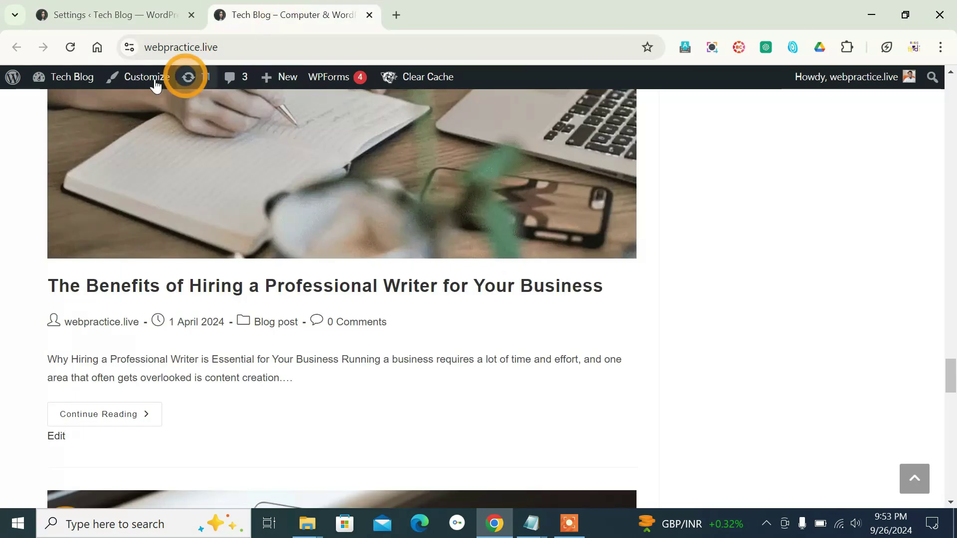
{"action": "left_click", "coordinate": [72, 47]}
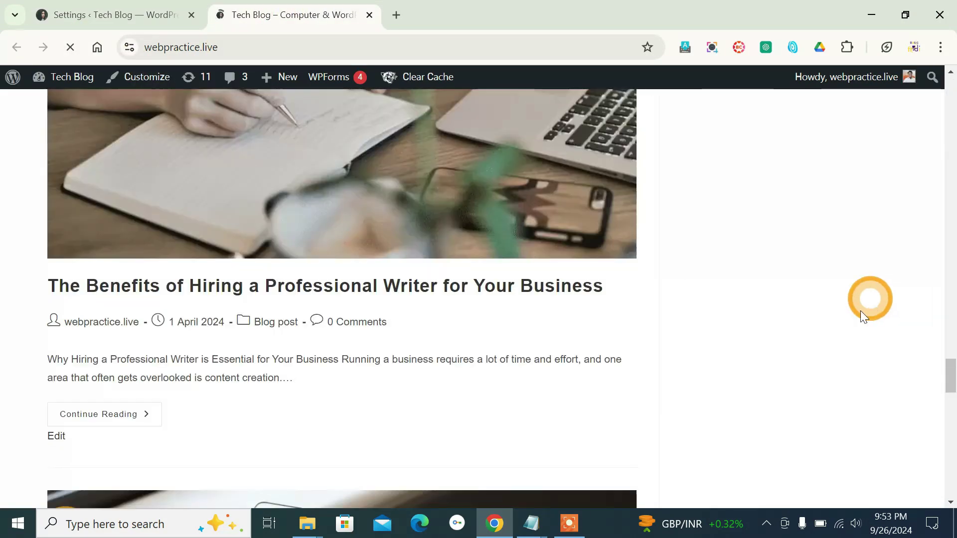
{"action": "scroll", "coordinate": [844, 358], "scroll_direction": "down", "scroll_amount": 1}
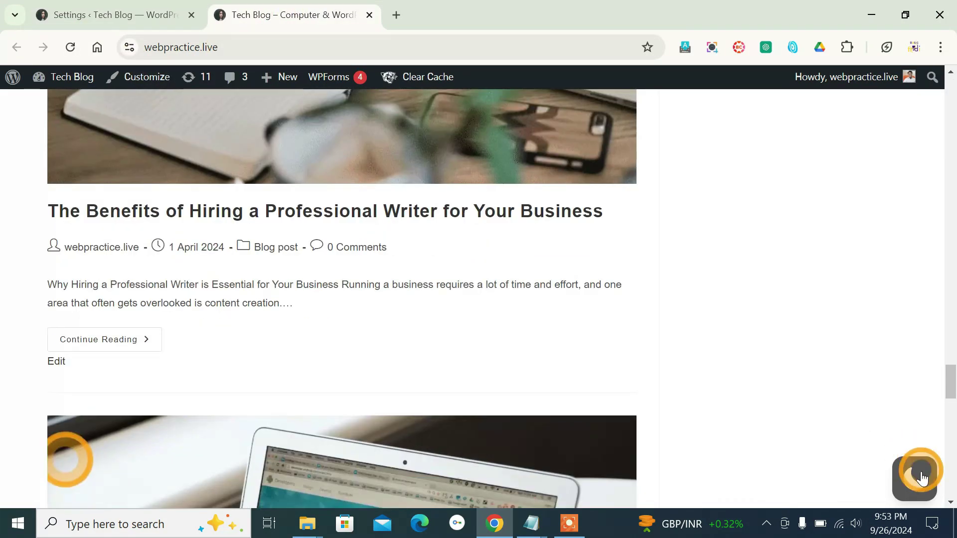
- Return to the Frontend Dark Mode settings and review the enable switch and the default mode options
{"action": "left_click", "coordinate": [176, 15]}
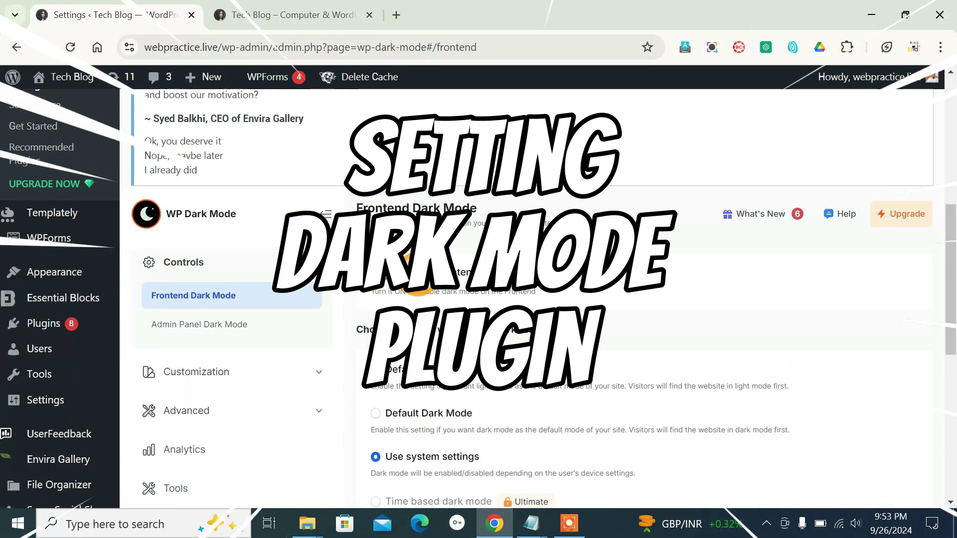
{"action": "left_click", "coordinate": [382, 272]}
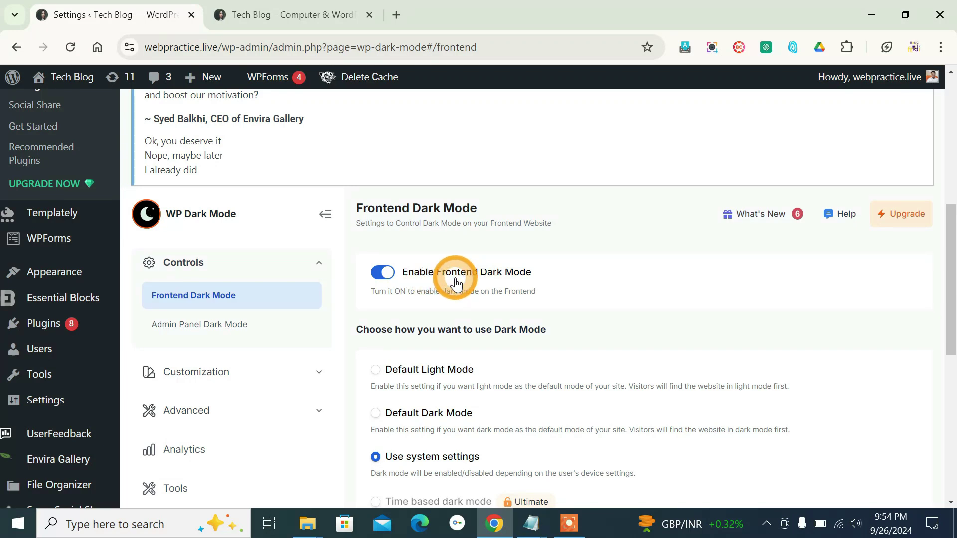
{"action": "scroll", "coordinate": [492, 282], "scroll_direction": "down", "scroll_amount": 1}
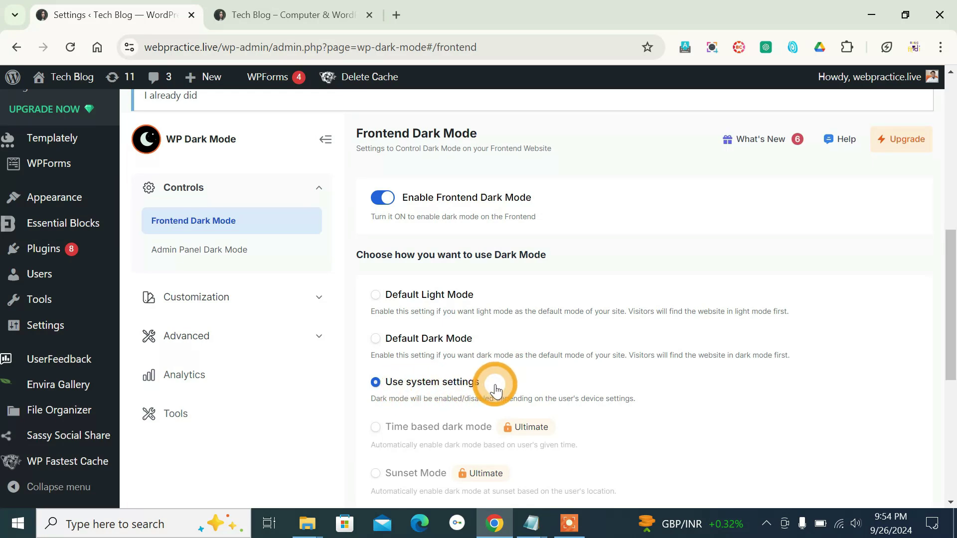
- View the Tech Blog home page to check how its posts display under the "Use system settings" option
{"action": "left_click", "coordinate": [294, 15]}
{"action": "scroll", "coordinate": [473, 344], "scroll_direction": "down", "scroll_amount": 3}
{"action": "scroll", "coordinate": [474, 344], "scroll_direction": "up", "scroll_amount": 3}
{"action": "scroll", "coordinate": [474, 344], "scroll_direction": "down", "scroll_amount": 10}
{"action": "scroll", "coordinate": [473, 344], "scroll_direction": "up", "scroll_amount": 4}
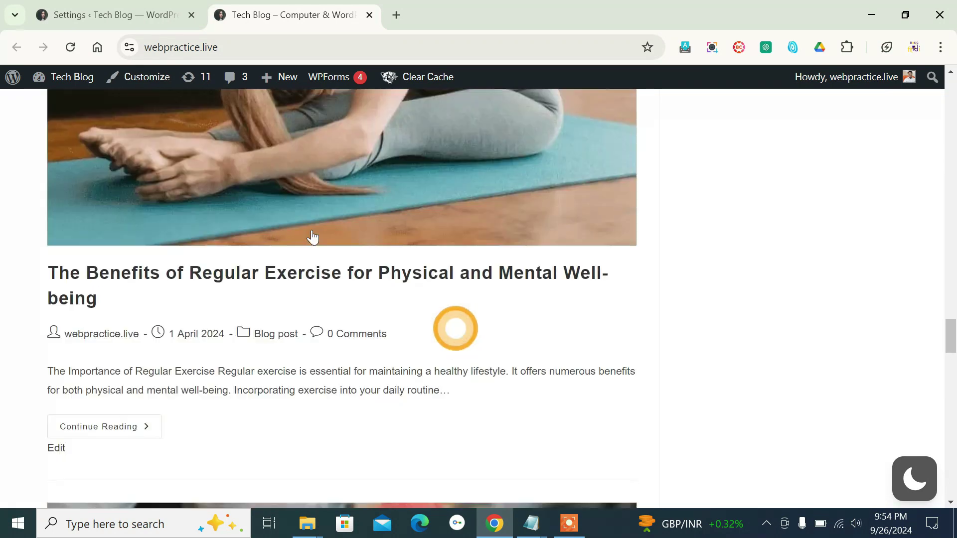
- Set the frontend to Default Dark Mode in the plugin settings and save the changes
{"action": "left_click", "coordinate": [137, 15]}
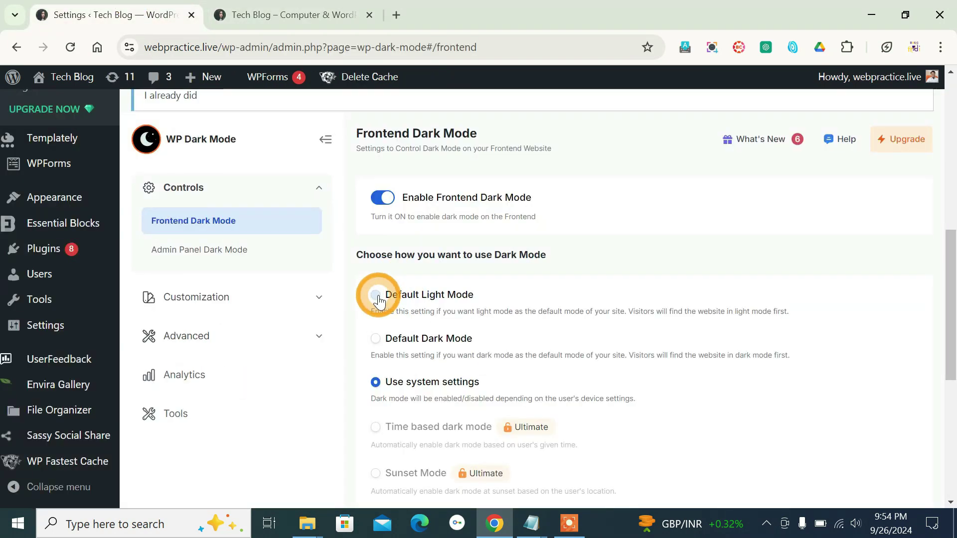
{"action": "left_click", "coordinate": [375, 339]}
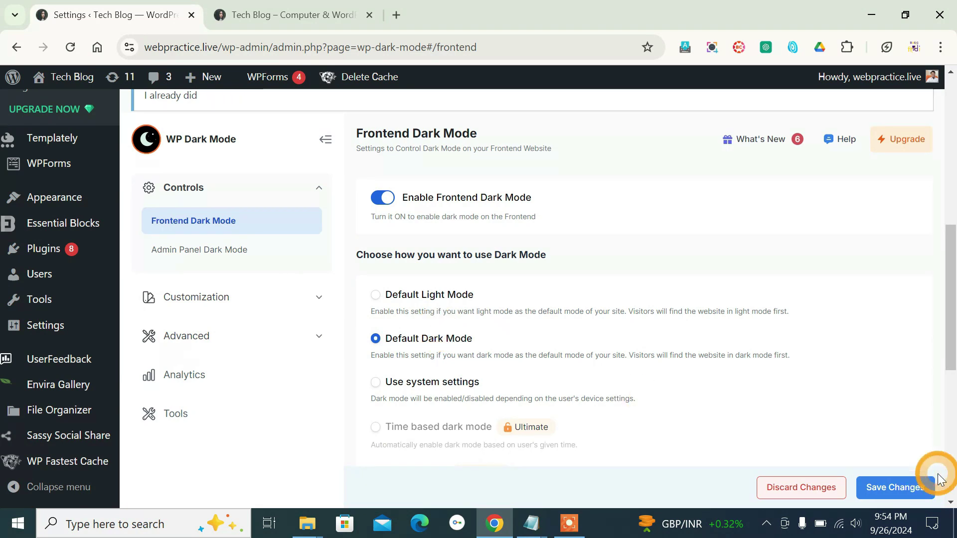
{"action": "left_click", "coordinate": [917, 489]}
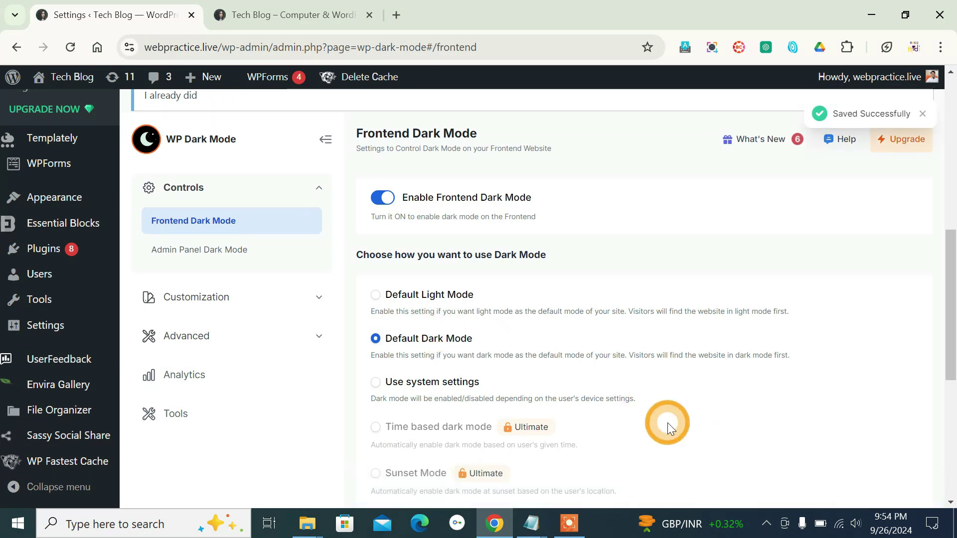
- Reload the Tech Blog home page to check the Default Dark Mode setting
{"action": "left_click", "coordinate": [286, 15]}
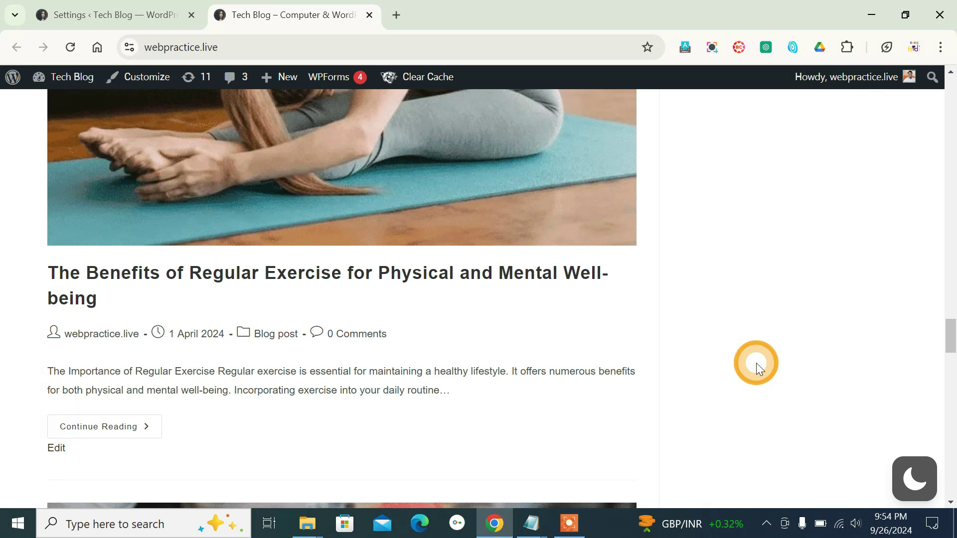
{"action": "scroll", "coordinate": [756, 363], "scroll_direction": "up", "scroll_amount": 10}
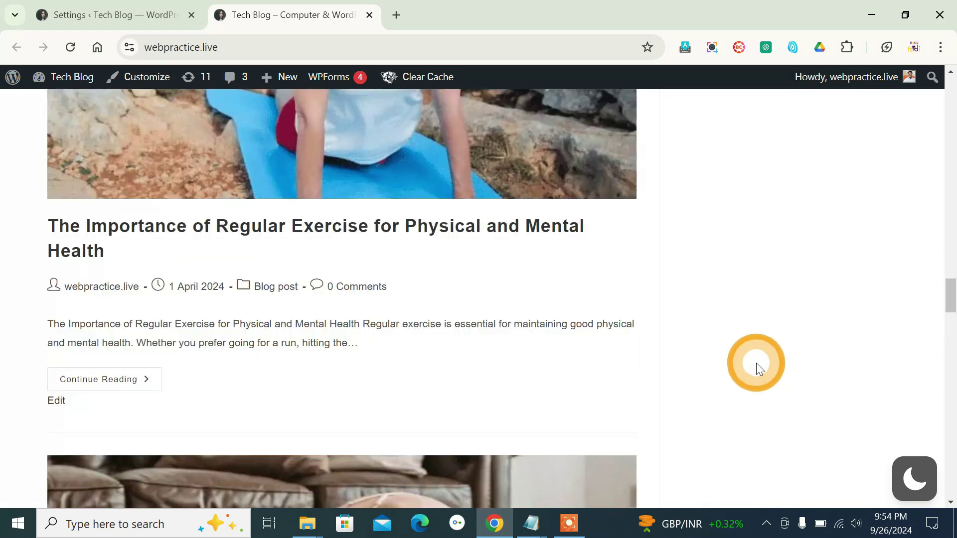
{"action": "left_click", "coordinate": [70, 49]}
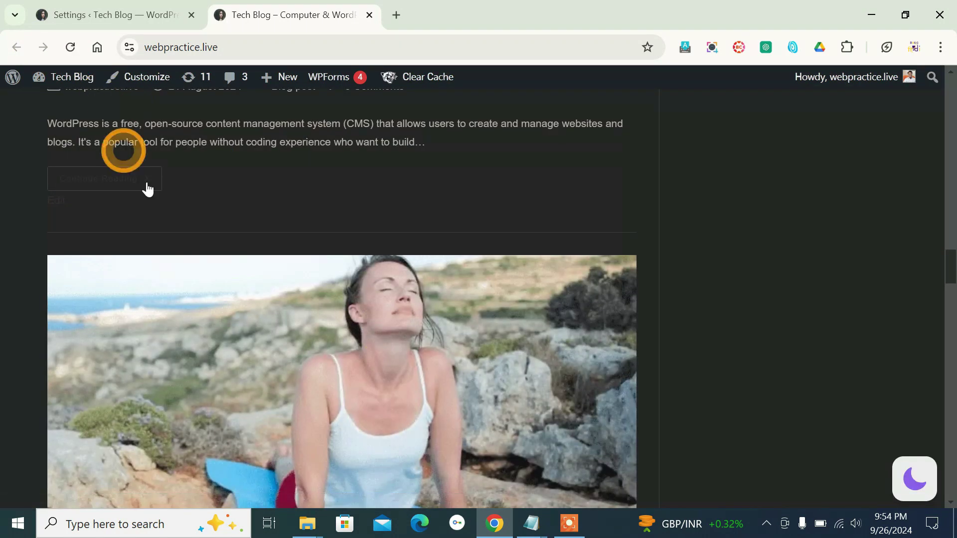
- Open the Tech Blog home page in a new browser tab to check Default Dark Mode, and close that tab
{"action": "scroll", "coordinate": [145, 188], "scroll_direction": "up", "scroll_amount": 10}
{"action": "scroll", "coordinate": [379, 198], "scroll_direction": "up", "scroll_amount": 15}
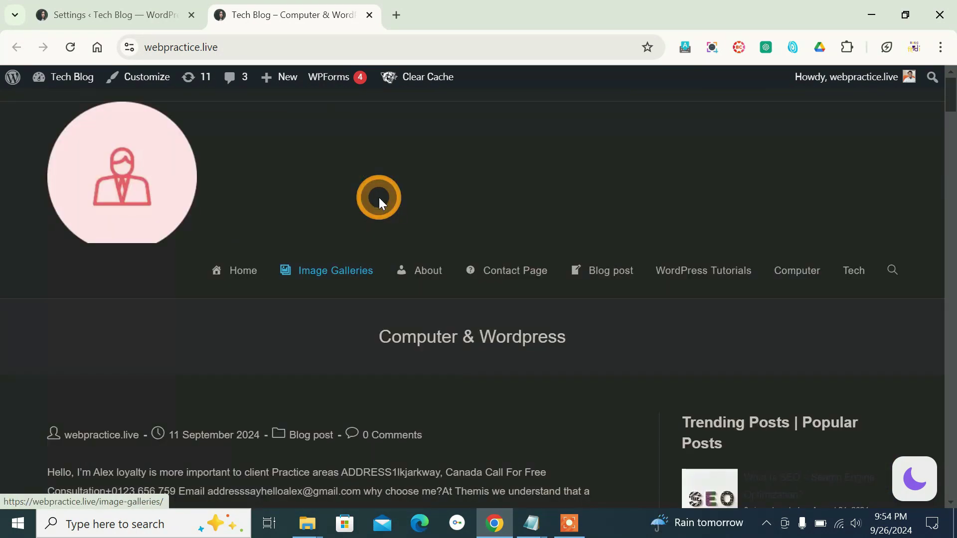
{"action": "left_click", "coordinate": [188, 47]}
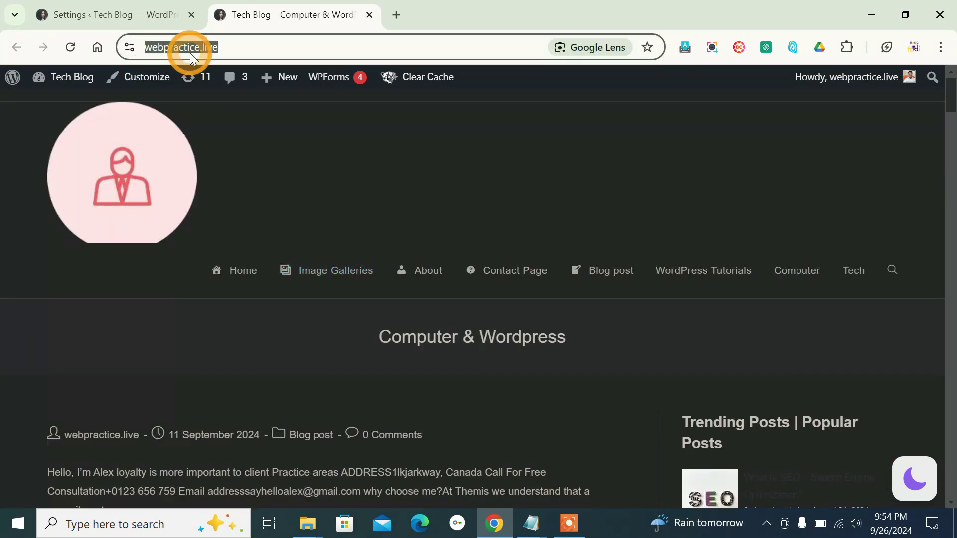
{"action": "right_click", "coordinate": [189, 48]}
{"action": "left_click", "coordinate": [238, 193]}
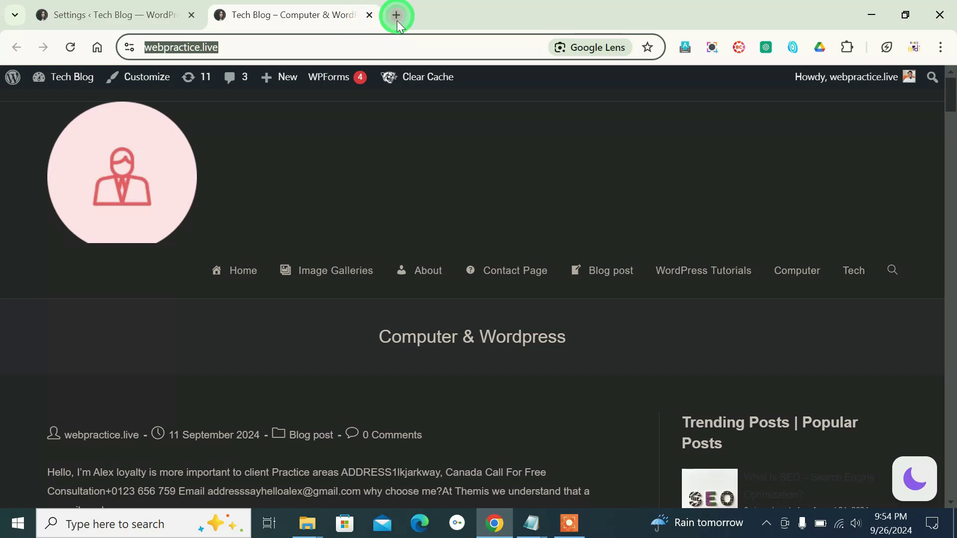
{"action": "left_click", "coordinate": [397, 15]}
{"action": "right_click", "coordinate": [400, 44]}
{"action": "left_click", "coordinate": [441, 164]}
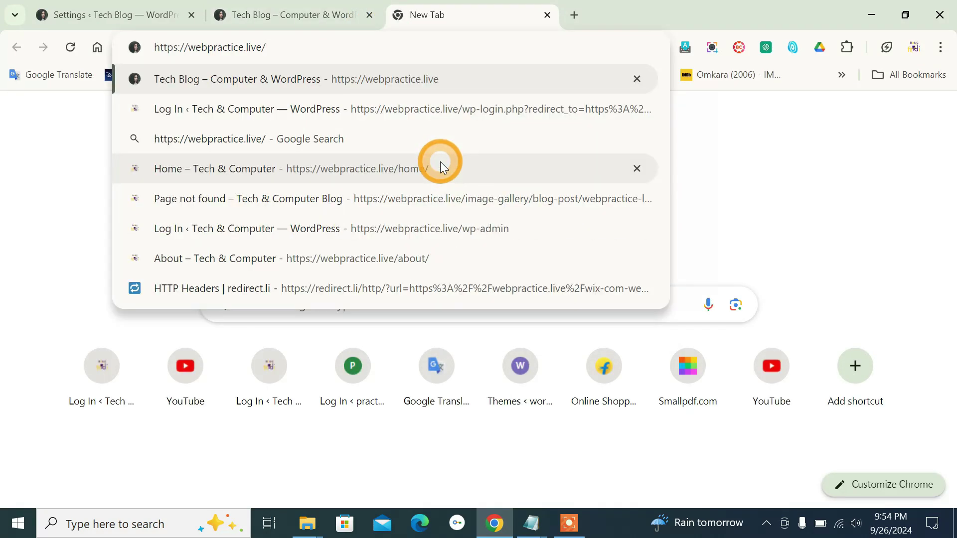
{"action": "key", "text": "Return"}
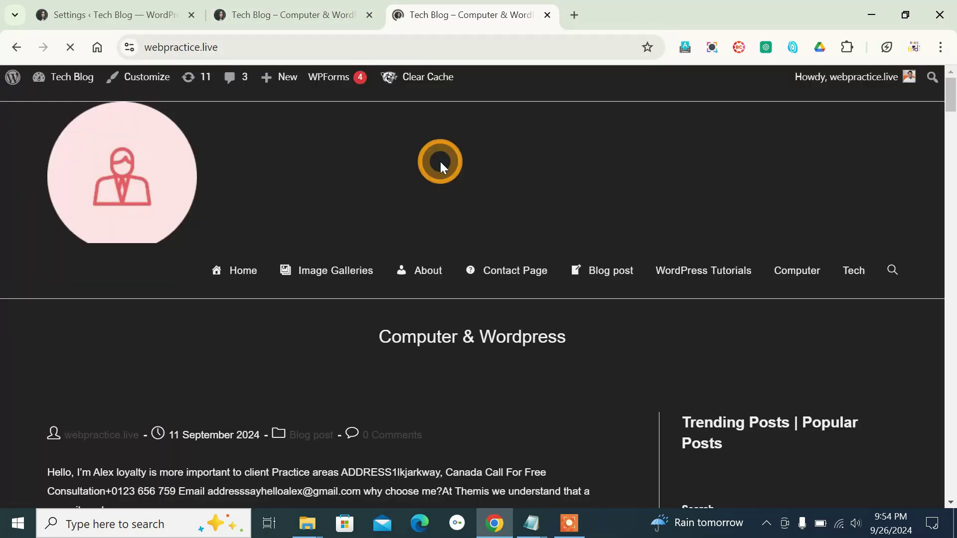
{"action": "key", "text": "ctrl+w"}
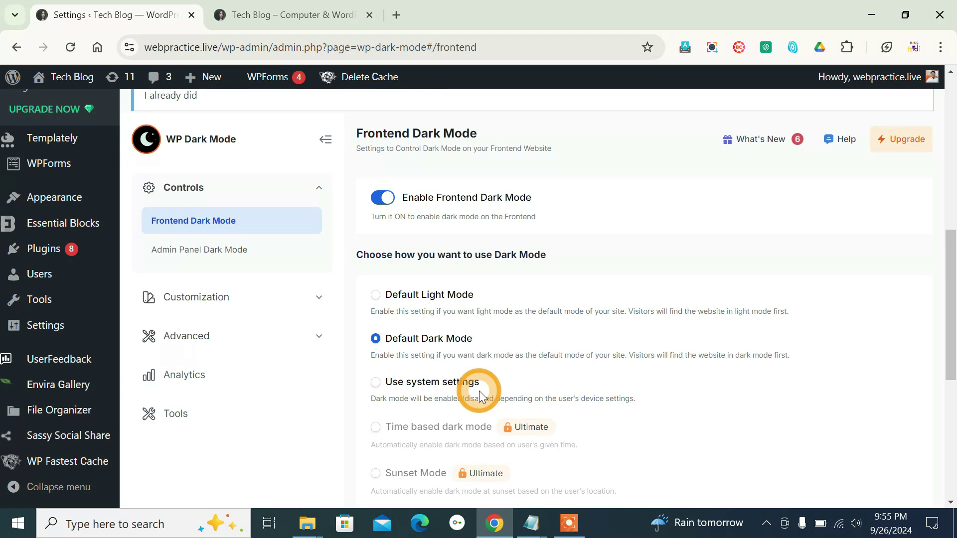
- Set the frontend to Default Light Mode in the plugin settings and save the changes
{"action": "left_click", "coordinate": [375, 339]}
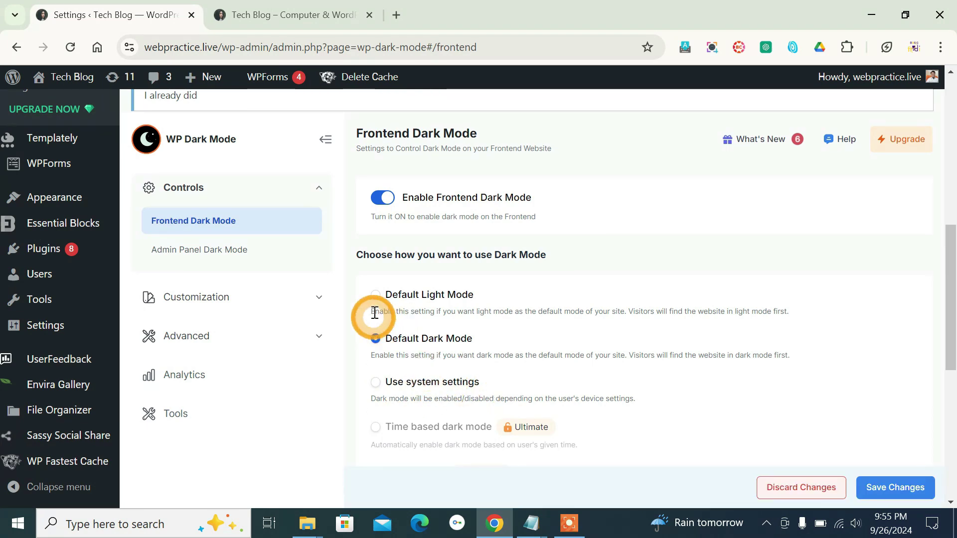
{"action": "left_click", "coordinate": [377, 297]}
{"action": "left_click", "coordinate": [875, 479]}
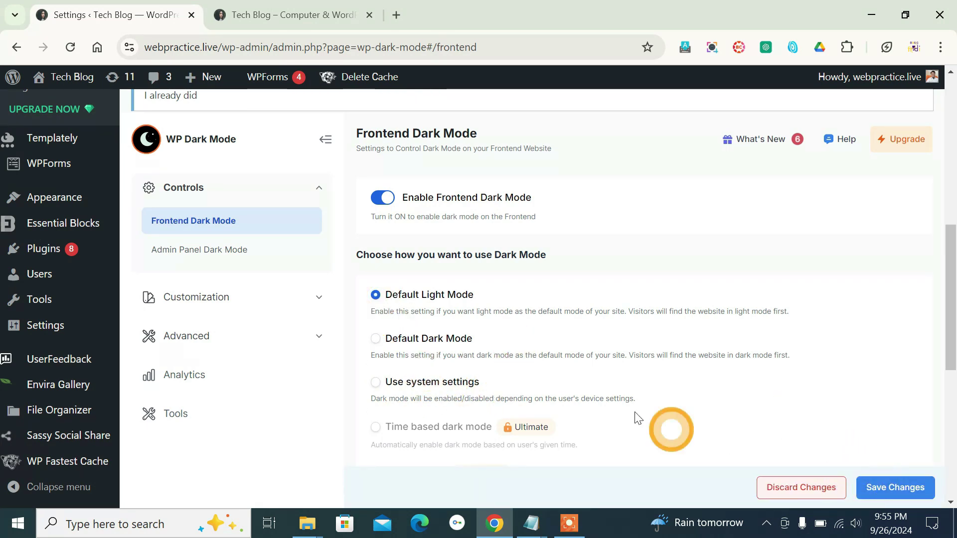
- Reload the Tech Blog home page and open it in a new tab to check the Default Light Mode setting
{"action": "left_click", "coordinate": [291, 14]}
{"action": "left_click", "coordinate": [70, 47]}
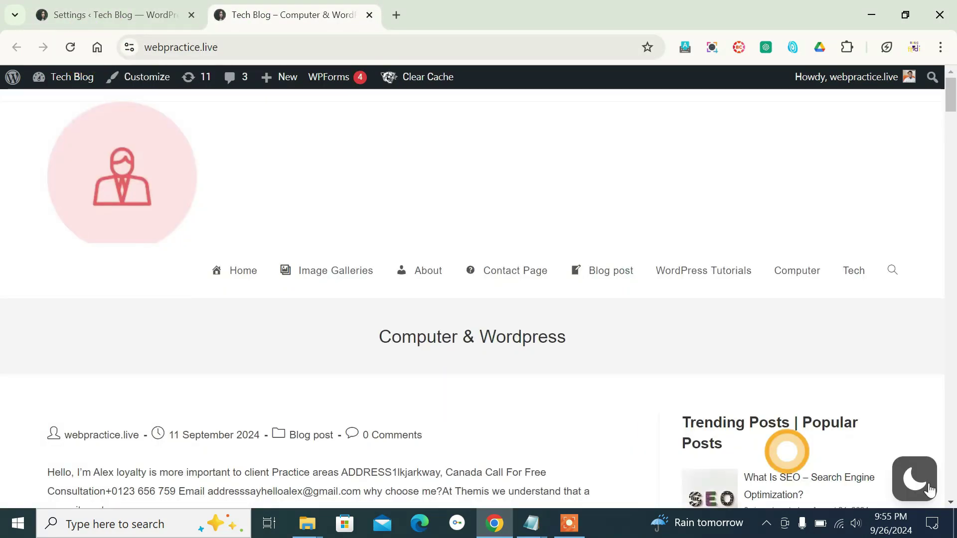
{"action": "left_click", "coordinate": [264, 56]}
{"action": "key", "text": "ctrl+c"}
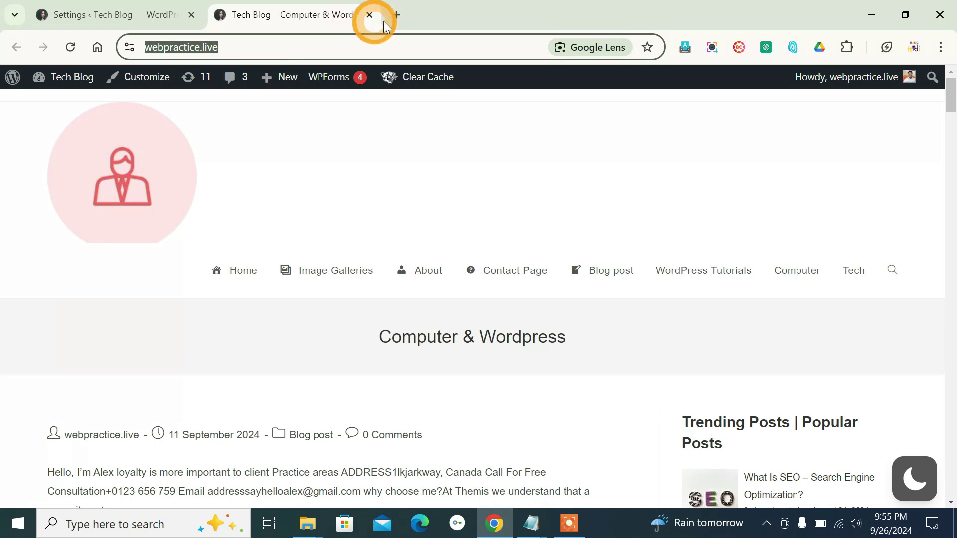
{"action": "left_click", "coordinate": [396, 15]}
{"action": "right_click", "coordinate": [387, 50]}
{"action": "left_click", "coordinate": [462, 178]}
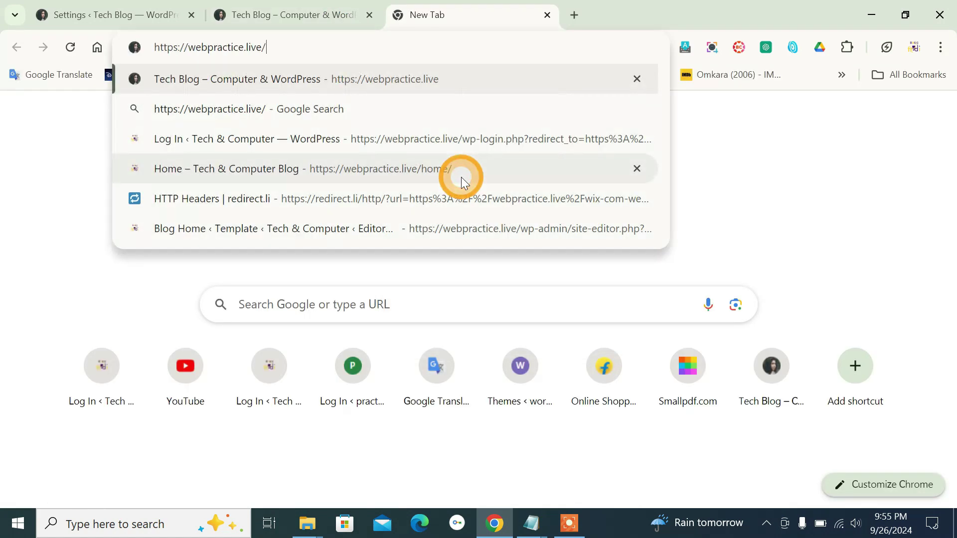
{"action": "key", "text": "Return"}
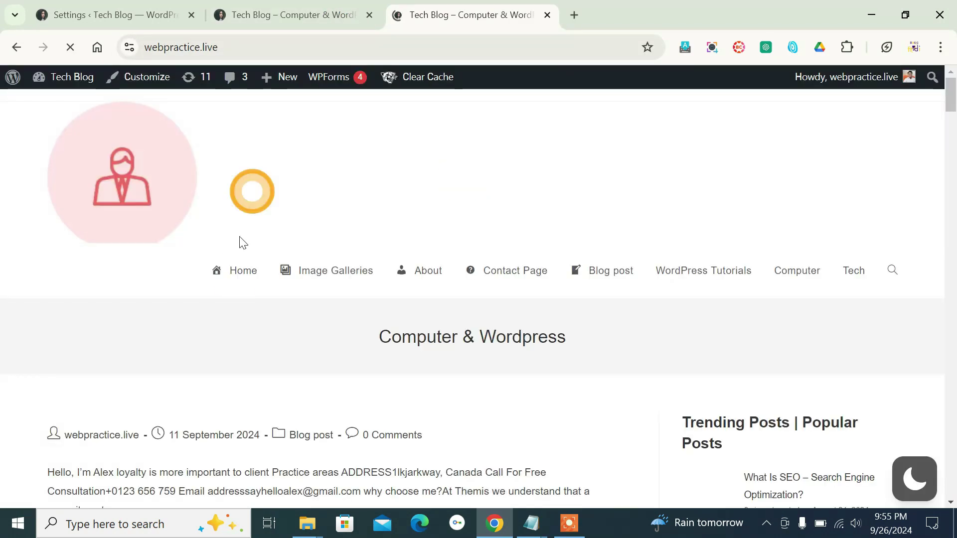
{"action": "scroll", "coordinate": [320, 401], "scroll_direction": "down", "scroll_amount": 3}
- Set the frontend dark mode option to "Use system settings" in the plugin settings and save the changes
{"action": "left_click", "coordinate": [150, 14]}
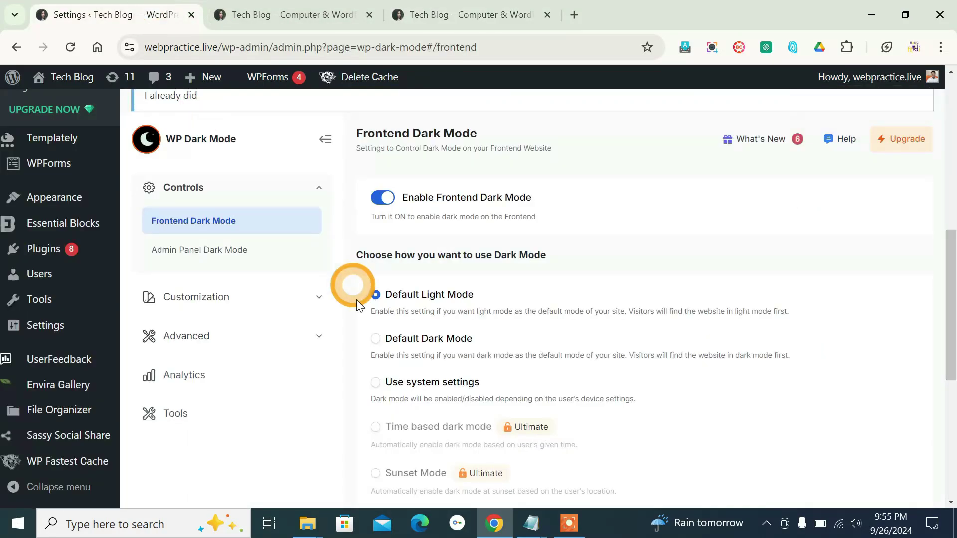
{"action": "left_click", "coordinate": [377, 391]}
{"action": "left_click", "coordinate": [893, 486]}
- Reload the Tech Blog home page, test its floating switch between dark and light, and close the extra home page tab
{"action": "left_click", "coordinate": [323, 6]}
{"action": "left_click", "coordinate": [70, 46]}
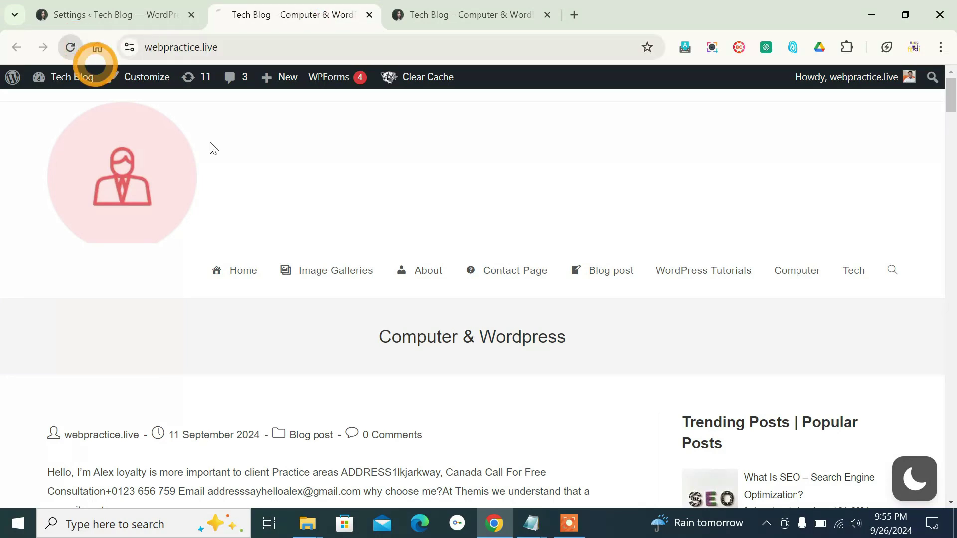
{"action": "left_click", "coordinate": [915, 473]}
{"action": "left_click", "coordinate": [918, 484]}
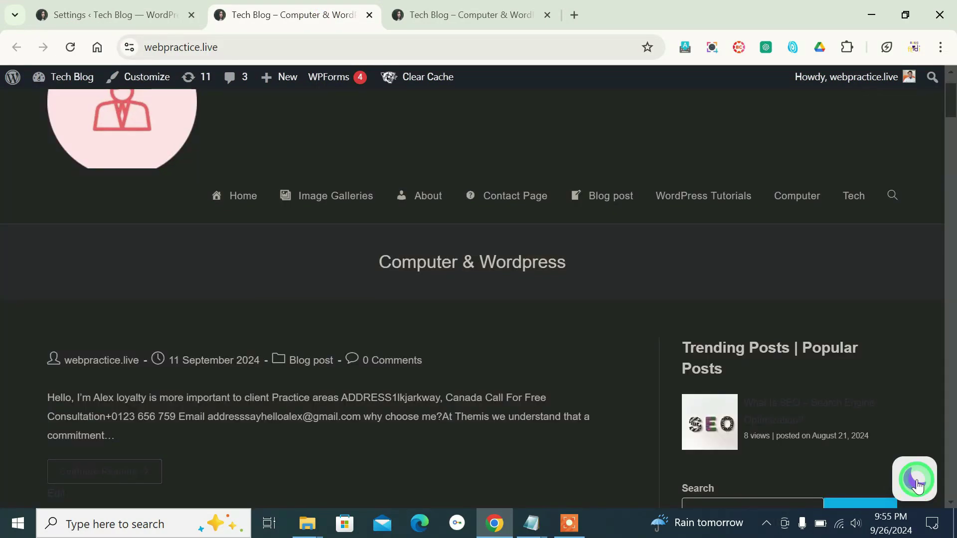
{"action": "left_click", "coordinate": [918, 483]}
{"action": "left_click", "coordinate": [918, 484]}
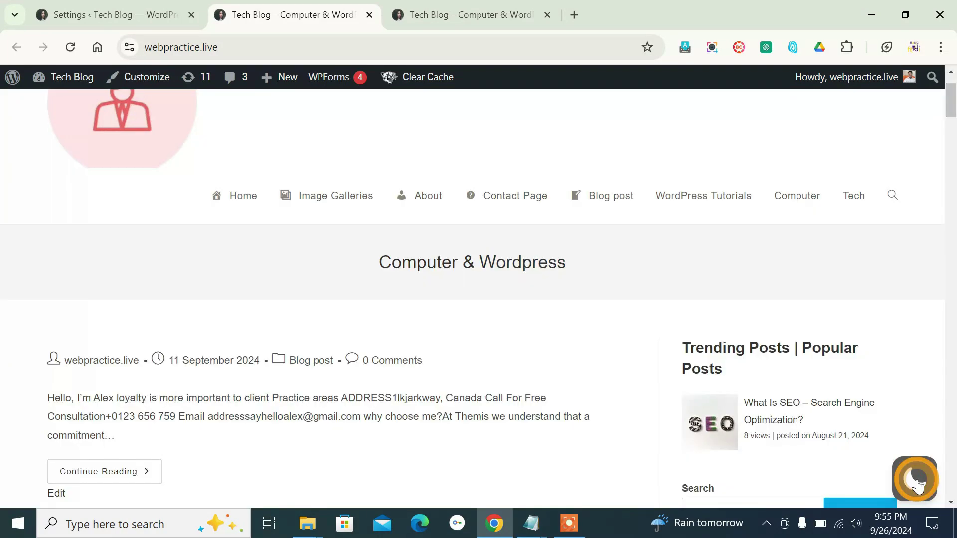
{"action": "left_click", "coordinate": [548, 15]}
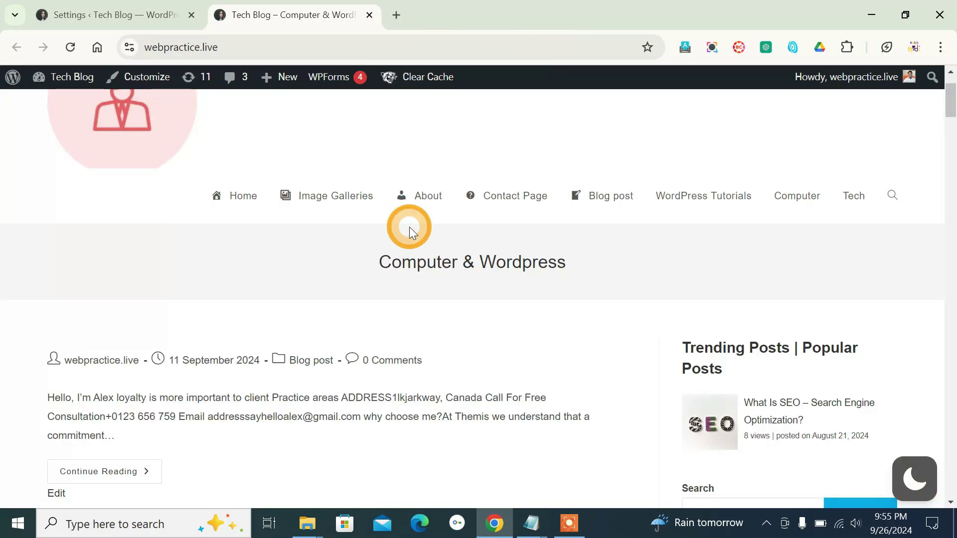
{"action": "scroll", "coordinate": [409, 226], "scroll_direction": "up", "scroll_amount": 2}
- Open the plugin's Admin Panel Dark Mode settings and review the dashboard and block editor switches
{"action": "left_click", "coordinate": [72, 6]}
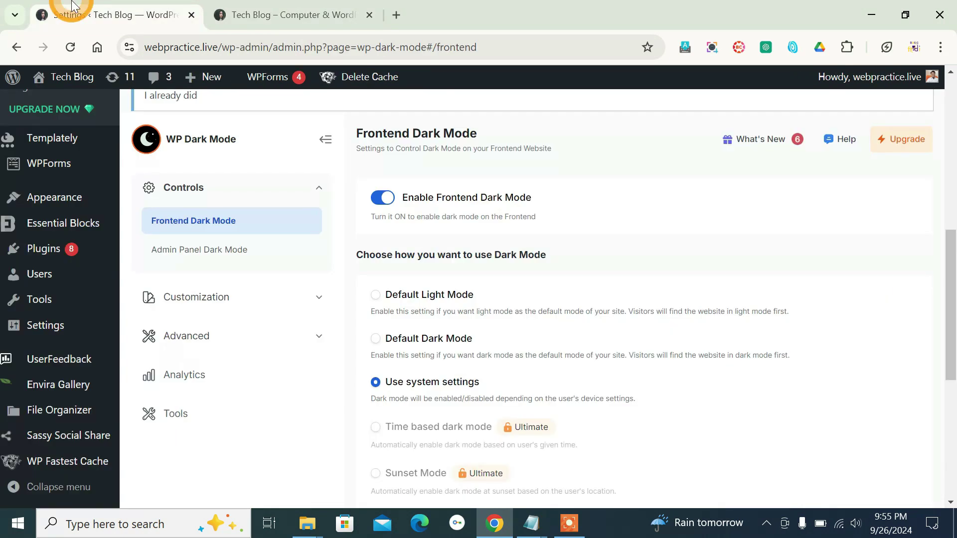
{"action": "scroll", "coordinate": [229, 234], "scroll_direction": "down", "scroll_amount": 1}
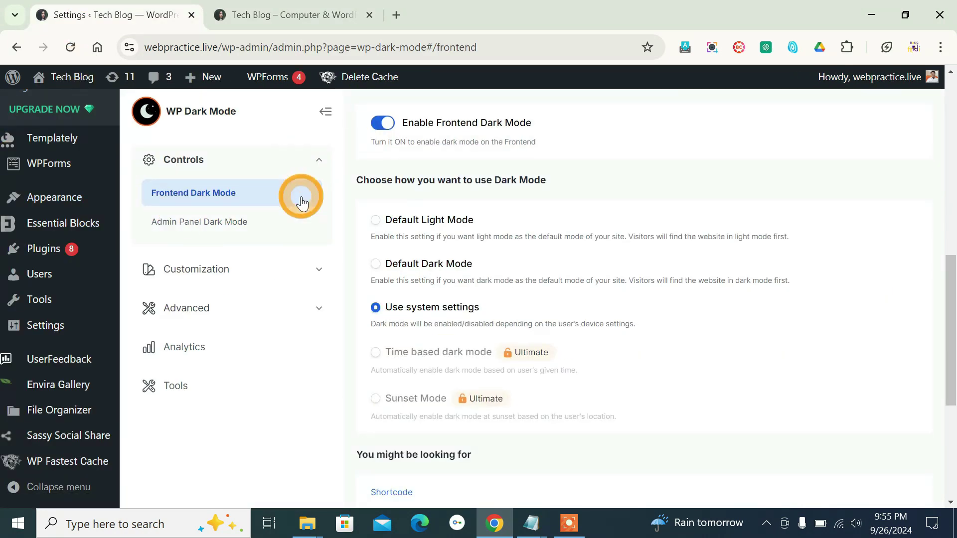
{"action": "scroll", "coordinate": [349, 199], "scroll_direction": "up", "scroll_amount": 4}
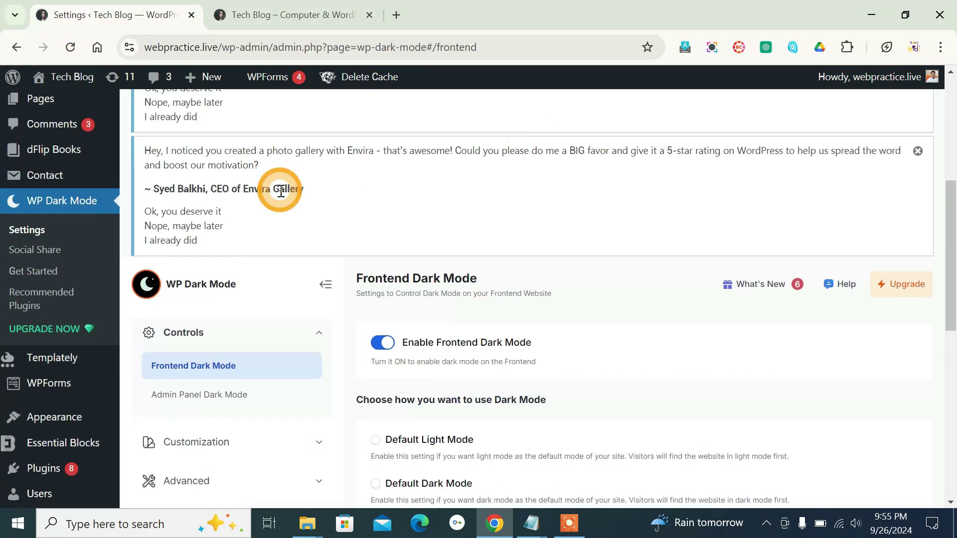
{"action": "scroll", "coordinate": [289, 229], "scroll_direction": "down", "scroll_amount": 4}
{"action": "left_click", "coordinate": [239, 227]}
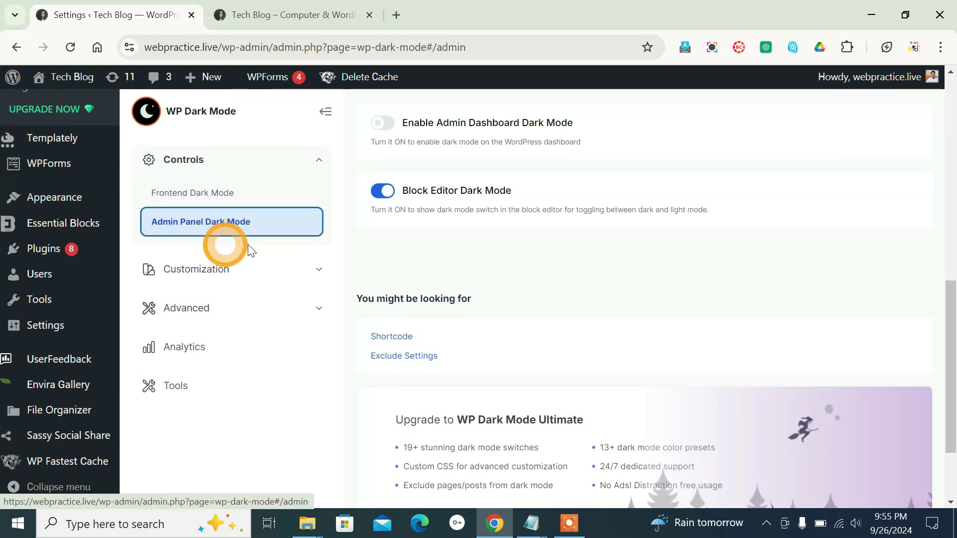
{"action": "scroll", "coordinate": [279, 243], "scroll_direction": "up", "scroll_amount": 8}
{"action": "scroll", "coordinate": [279, 243], "scroll_direction": "up", "scroll_amount": 3}
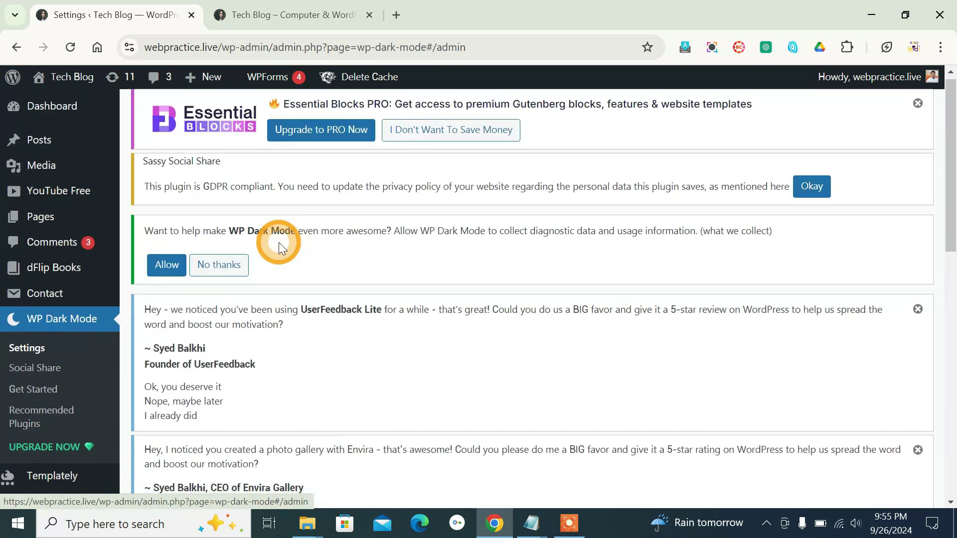
{"action": "scroll", "coordinate": [279, 243], "scroll_direction": "down", "scroll_amount": 12}
{"action": "scroll", "coordinate": [280, 242], "scroll_direction": "up", "scroll_amount": 2}
{"action": "left_click", "coordinate": [382, 157]}
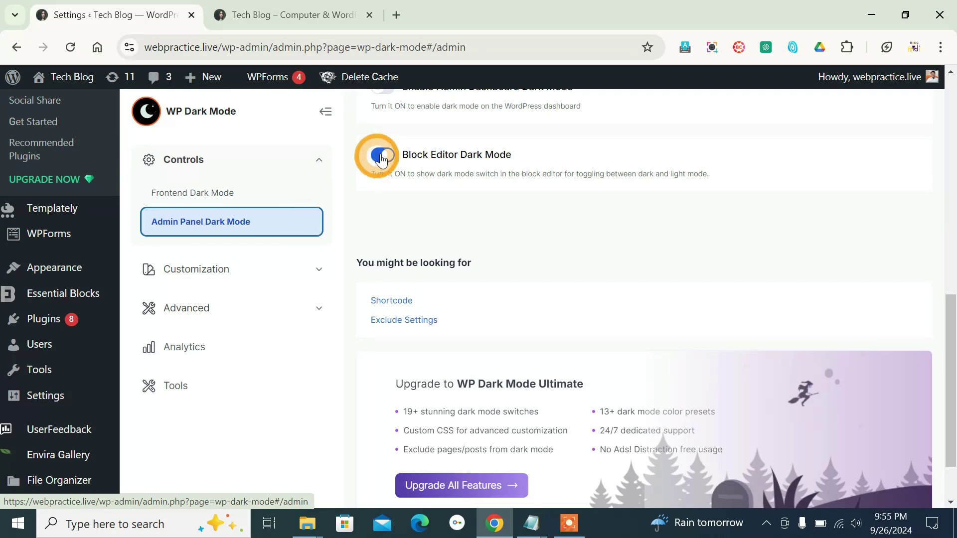
{"action": "scroll", "coordinate": [399, 162], "scroll_direction": "up", "scroll_amount": 3}
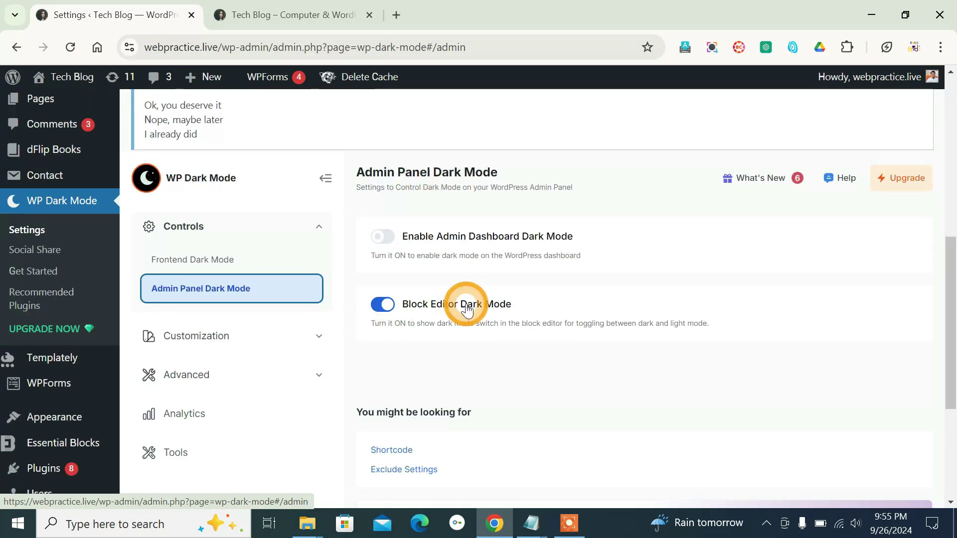
- Turn on Enable Admin Dashboard Dark Mode, keep Block Editor Dark Mode on, and save the changes
{"action": "left_click", "coordinate": [391, 236]}
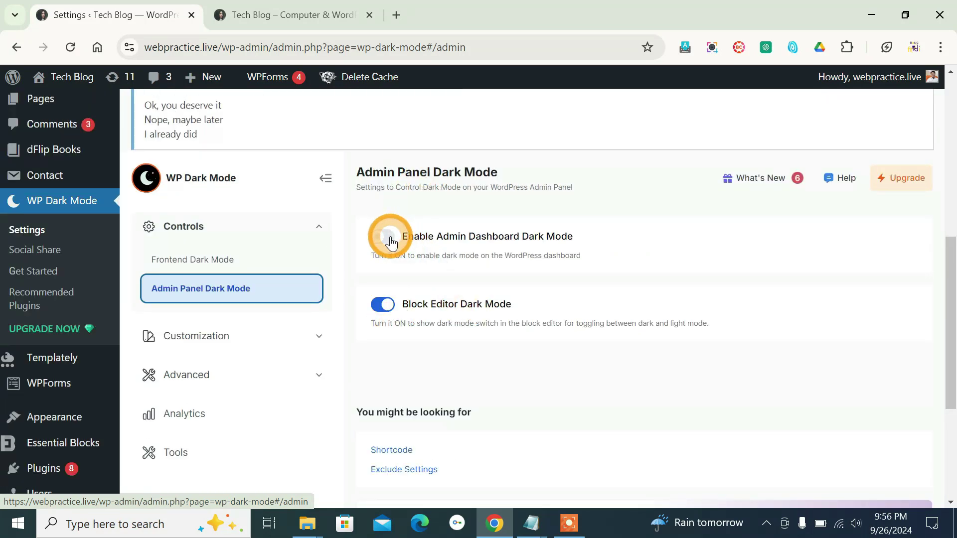
{"action": "left_click", "coordinate": [391, 319]}
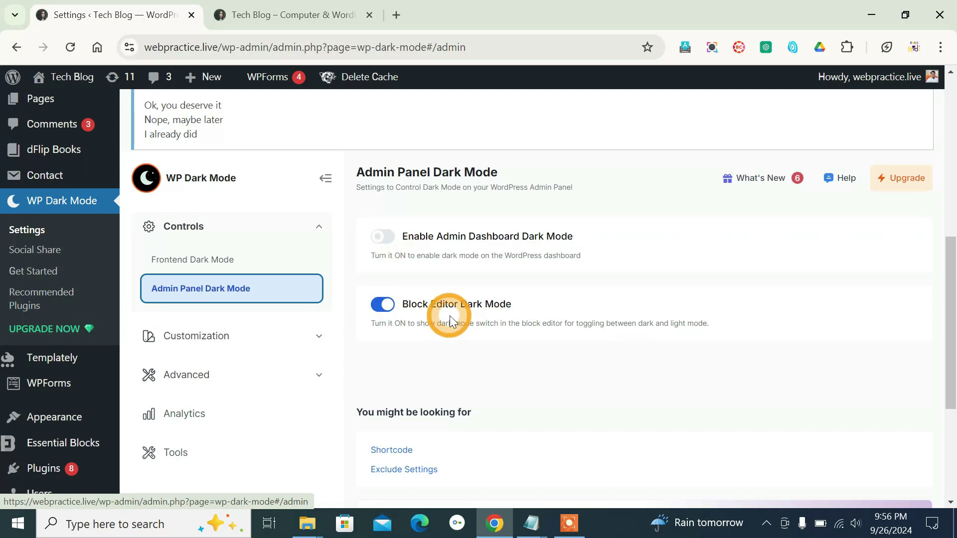
{"action": "left_click", "coordinate": [390, 243]}
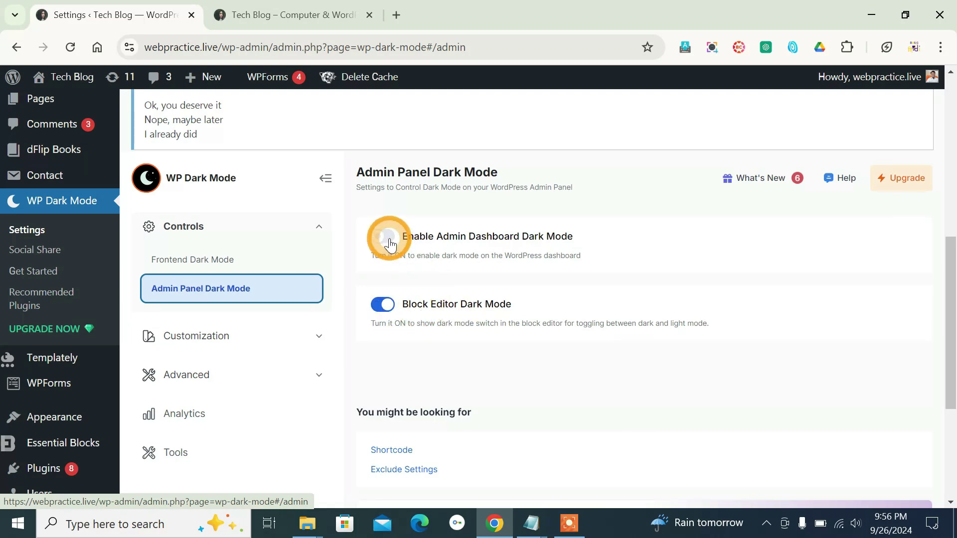
{"action": "left_click", "coordinate": [390, 243]}
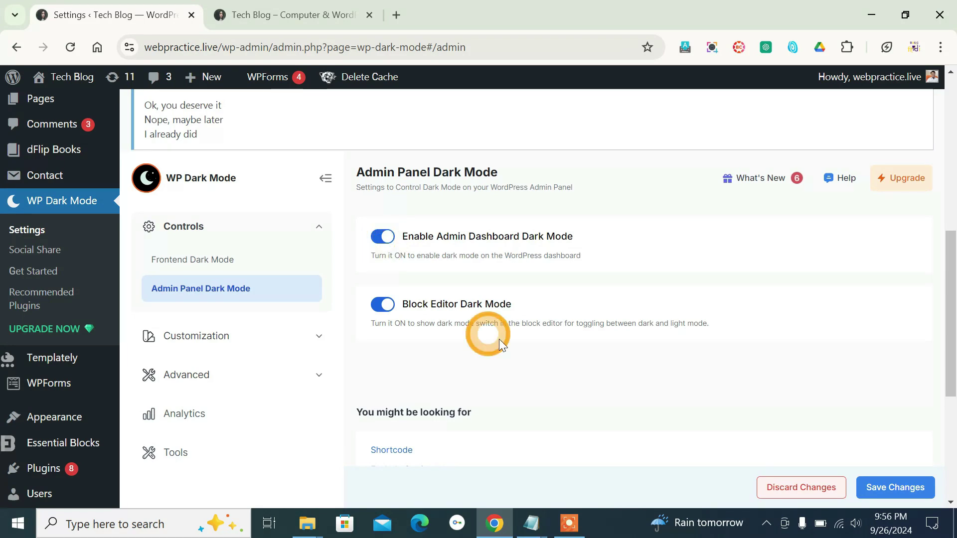
{"action": "scroll", "coordinate": [399, 279], "scroll_direction": "up", "scroll_amount": 5}
{"action": "scroll", "coordinate": [406, 264], "scroll_direction": "down", "scroll_amount": 7}
{"action": "scroll", "coordinate": [703, 355], "scroll_direction": "up", "scroll_amount": 1}
{"action": "scroll", "coordinate": [703, 355], "scroll_direction": "up", "scroll_amount": 4}
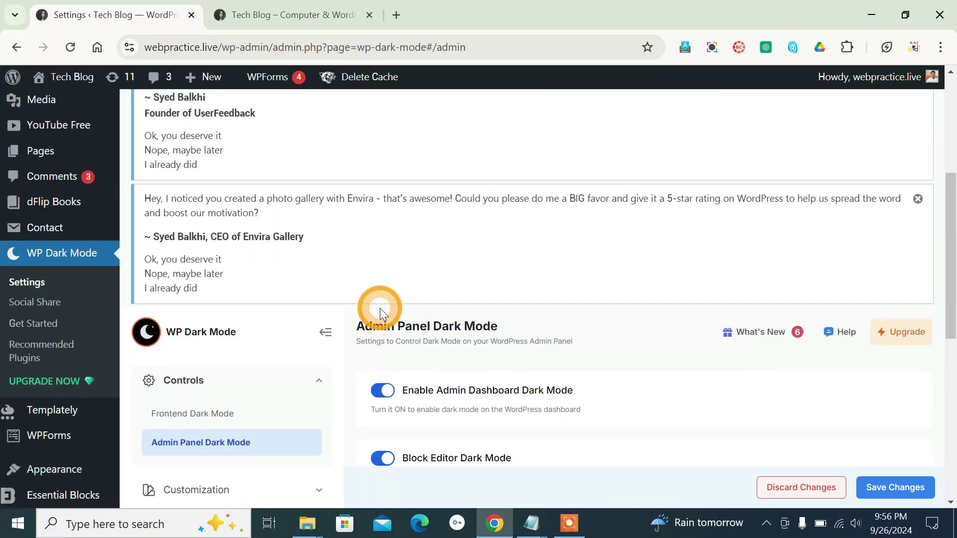
{"action": "scroll", "coordinate": [380, 305], "scroll_direction": "down", "scroll_amount": 3}
{"action": "left_click", "coordinate": [865, 486]}
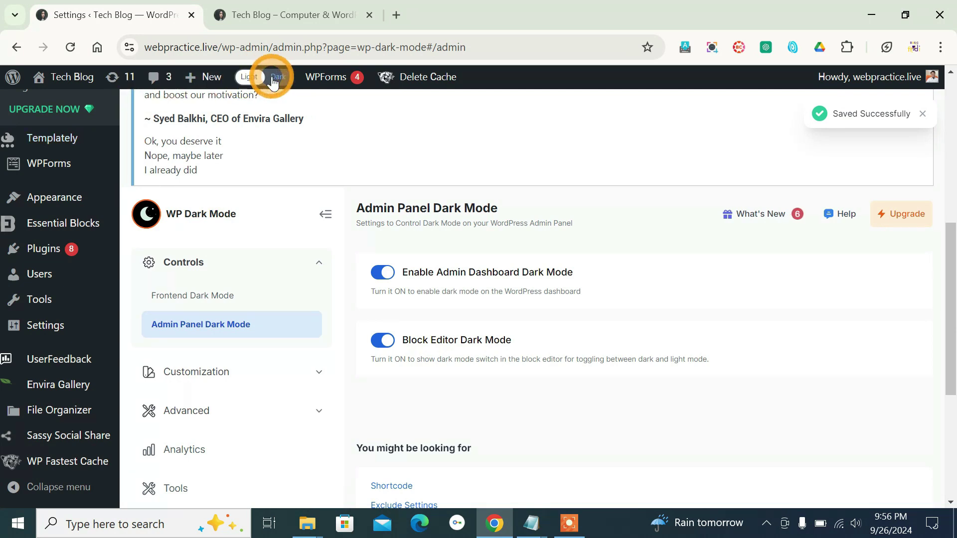
- Test the admin bar's mode switch by changing the dashboard to Dark and back to Light
{"action": "left_click", "coordinate": [255, 78]}
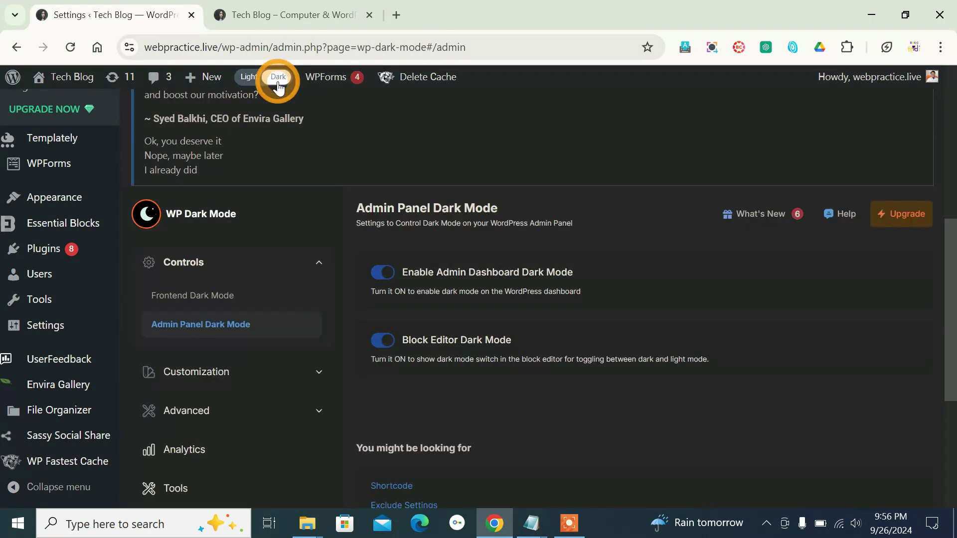
{"action": "left_click", "coordinate": [248, 82]}
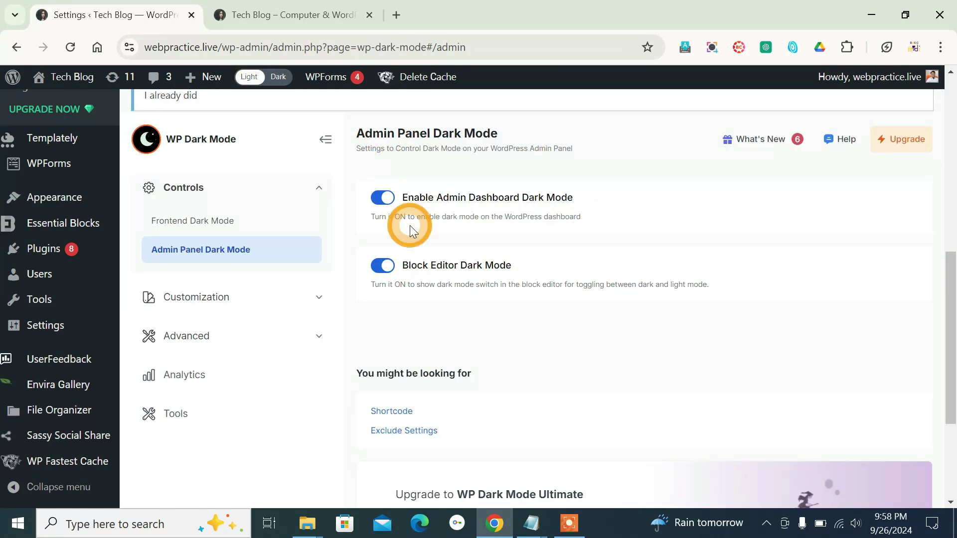
- Review the floating switch styles in the Customization Switch Settings and view the current switch on the Tech Blog home page
{"action": "left_click", "coordinate": [276, 299]}
{"action": "scroll", "coordinate": [427, 299], "scroll_direction": "down", "scroll_amount": 2}
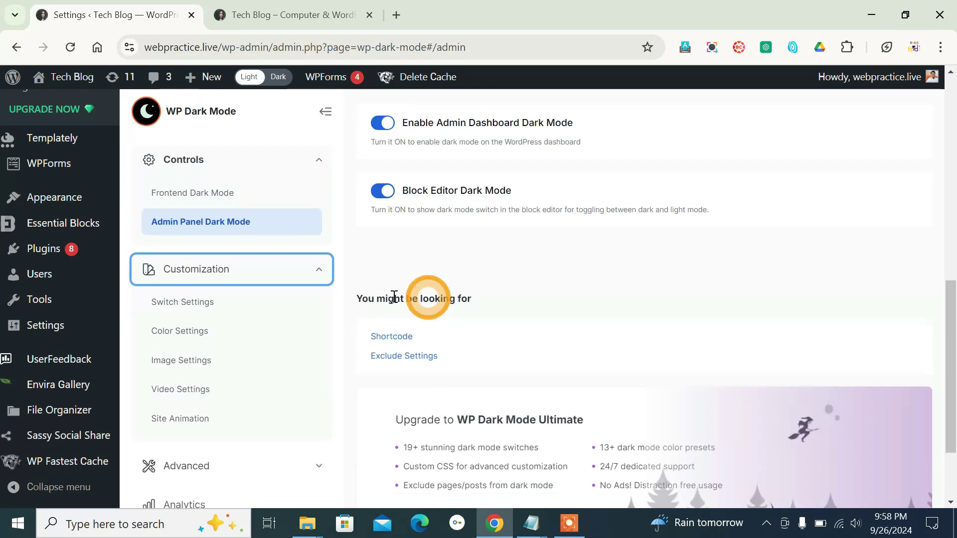
{"action": "left_click", "coordinate": [218, 315]}
{"action": "scroll", "coordinate": [399, 279], "scroll_direction": "down", "scroll_amount": 3}
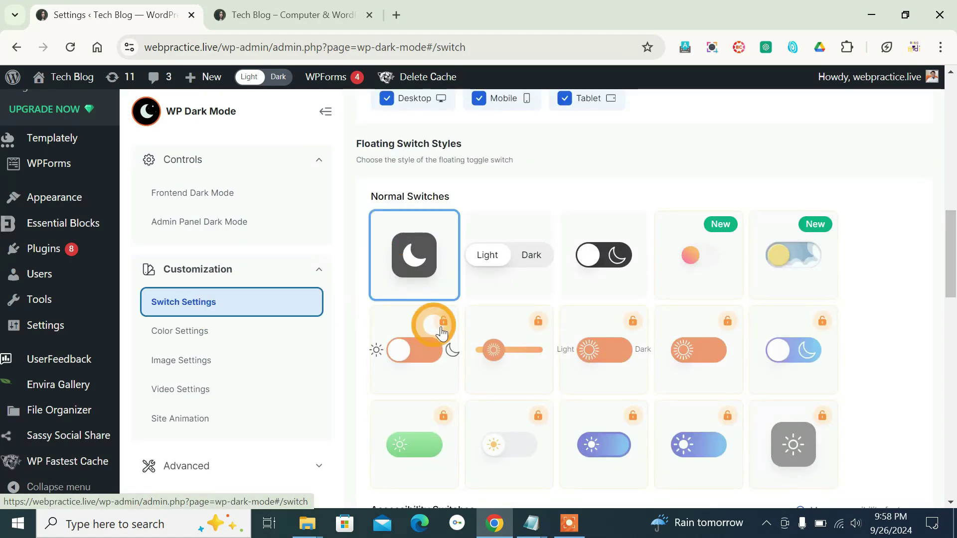
{"action": "left_click", "coordinate": [277, 7]}
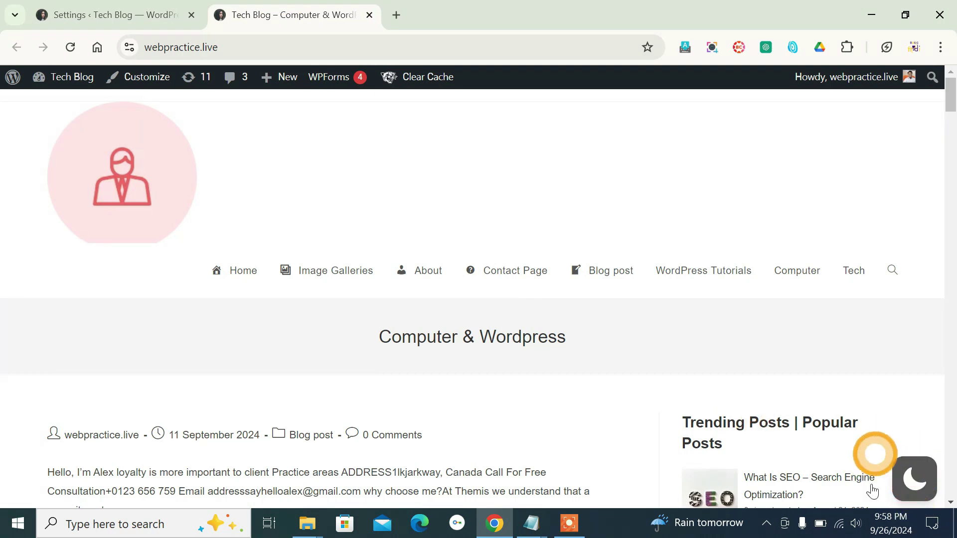
- Test the home page's moon switch, and set the floating switch style to the Light/Dark text switch, saving the changes
{"action": "left_click", "coordinate": [900, 489]}
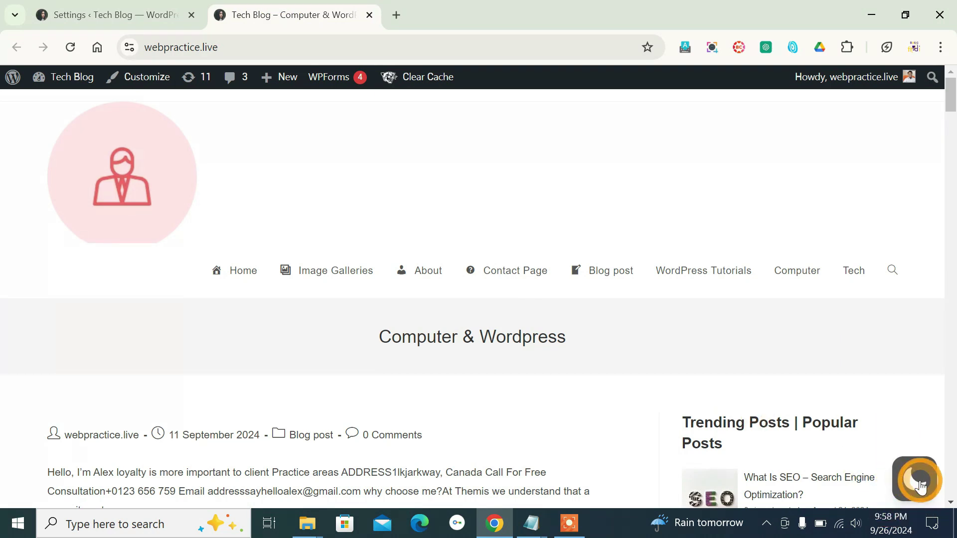
{"action": "left_click", "coordinate": [133, 13]}
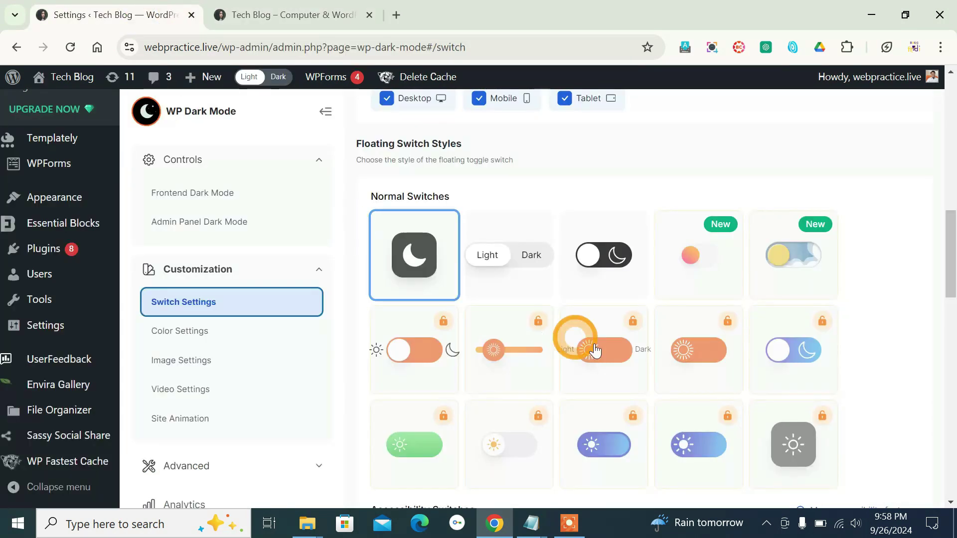
{"action": "left_click", "coordinate": [517, 268]}
{"action": "left_click", "coordinate": [592, 272]}
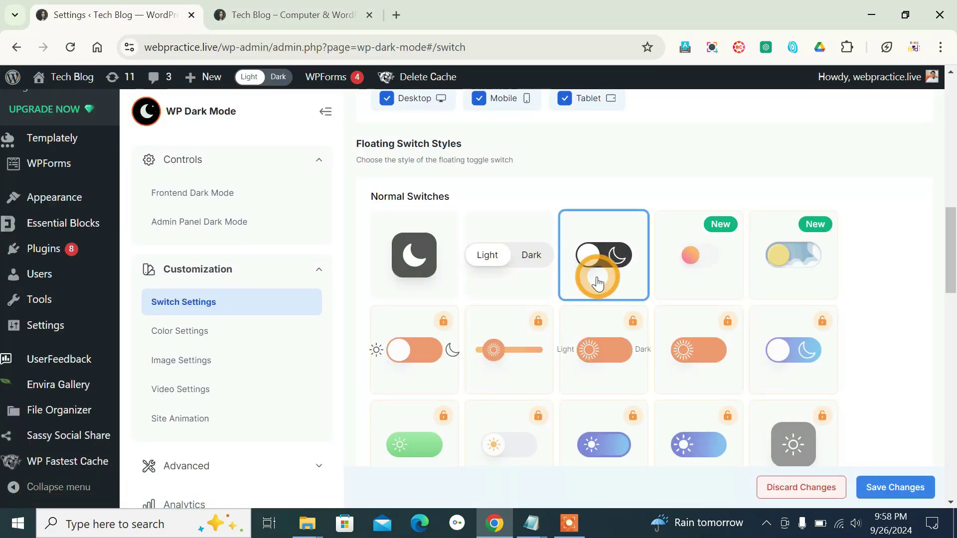
{"action": "left_click", "coordinate": [495, 283]}
{"action": "left_click", "coordinate": [905, 485]}
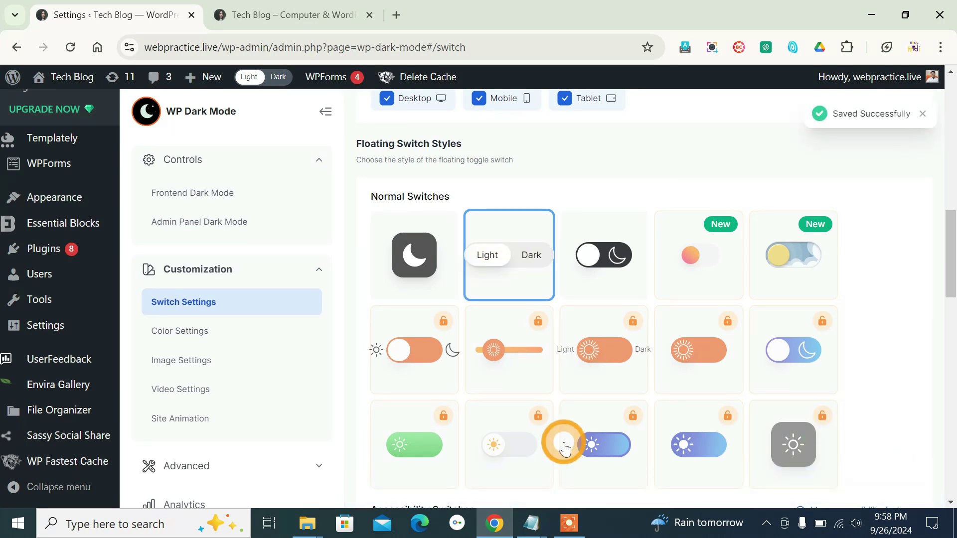
- Reload the Tech Blog home page and test the Light/Dark text switch, ending in Light mode
{"action": "left_click", "coordinate": [280, 14]}
{"action": "left_click", "coordinate": [75, 53]}
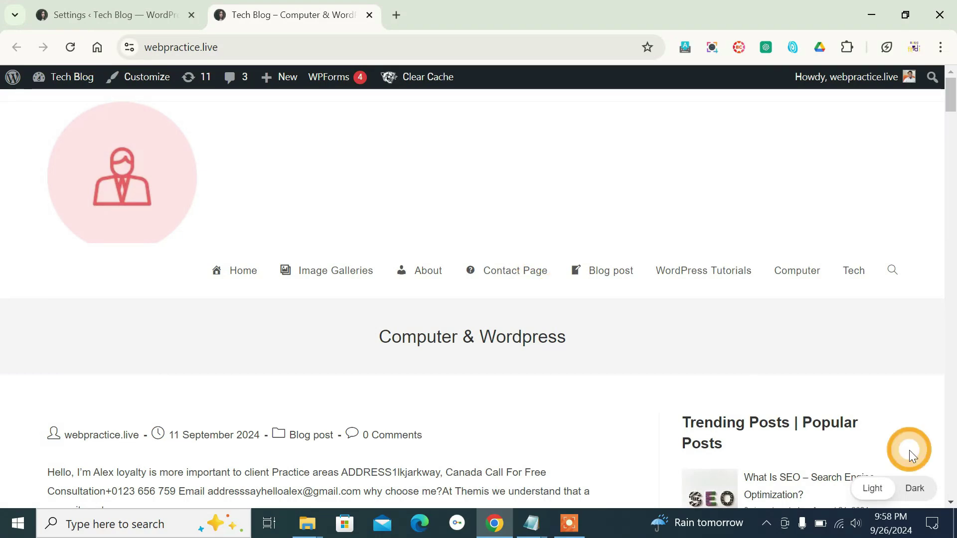
{"action": "left_click", "coordinate": [910, 490]}
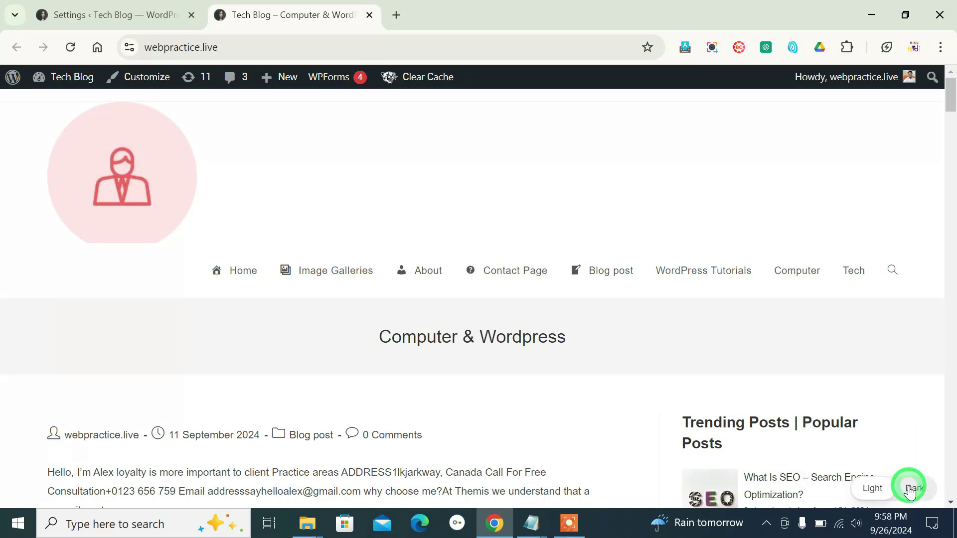
{"action": "left_click", "coordinate": [873, 489]}
{"action": "left_click", "coordinate": [903, 494]}
{"action": "left_click", "coordinate": [874, 490]}
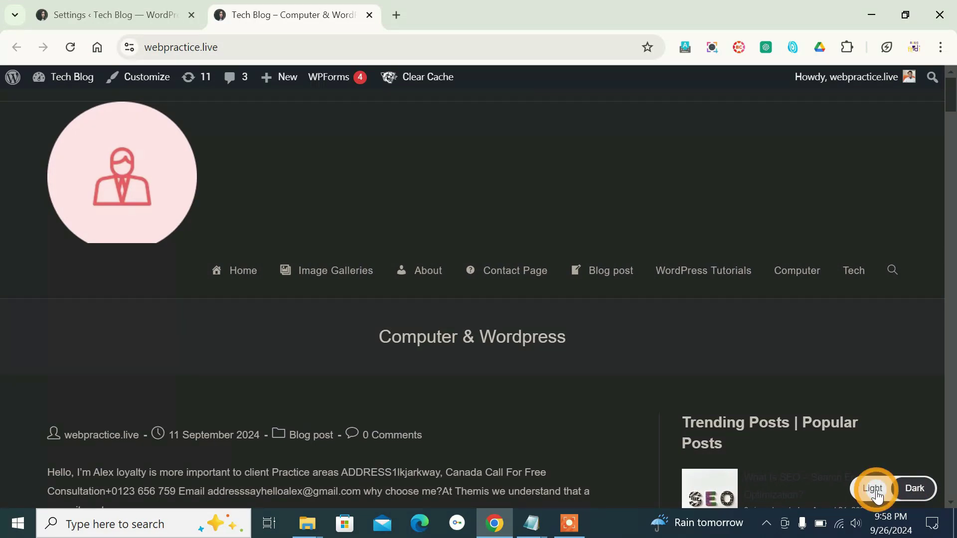
- Set the floating switch style to the black toggle with the white knob and moon, and save the changes
{"action": "left_click", "coordinate": [80, 8]}
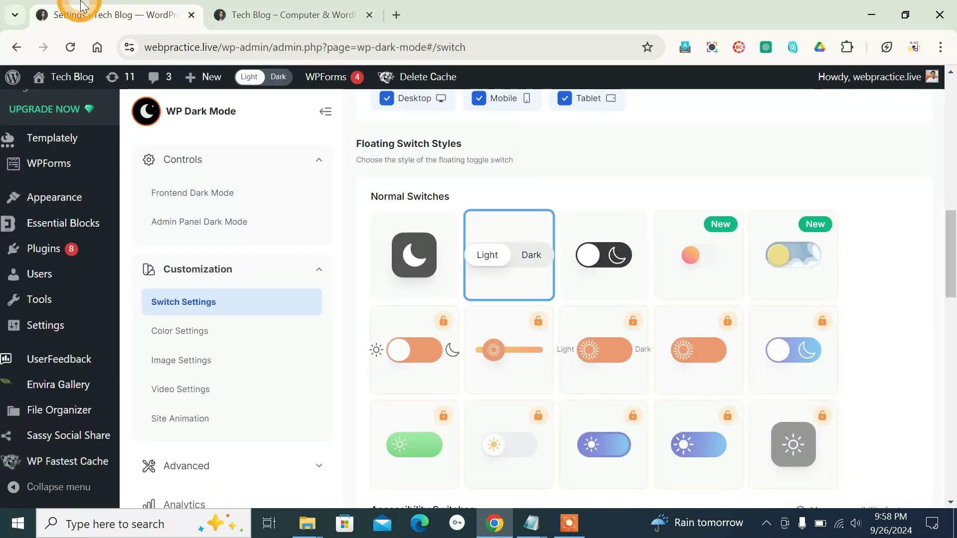
{"action": "left_click", "coordinate": [599, 265]}
{"action": "left_click", "coordinate": [880, 491]}
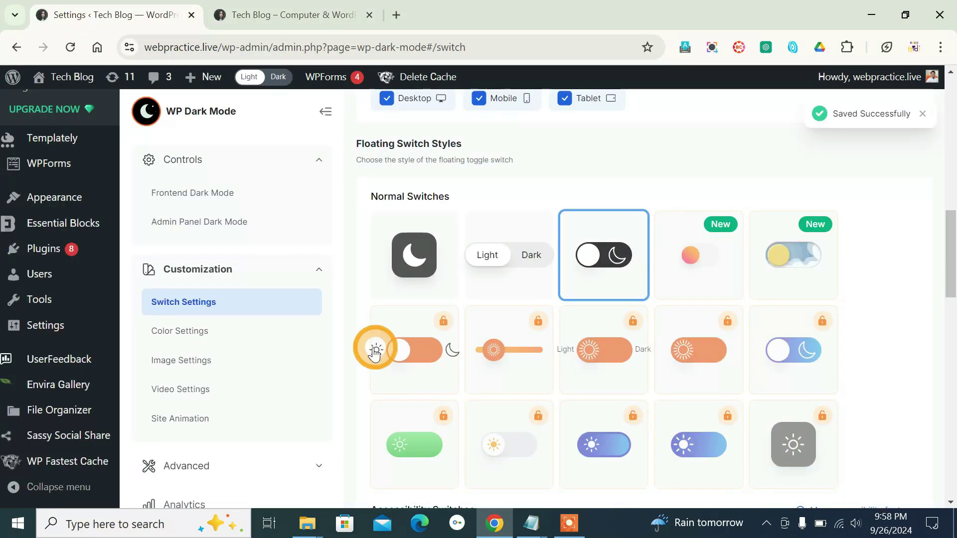
- Reload the Tech Blog home page and test the black toggle by switching to dark mode and back to light
{"action": "left_click", "coordinate": [305, 14]}
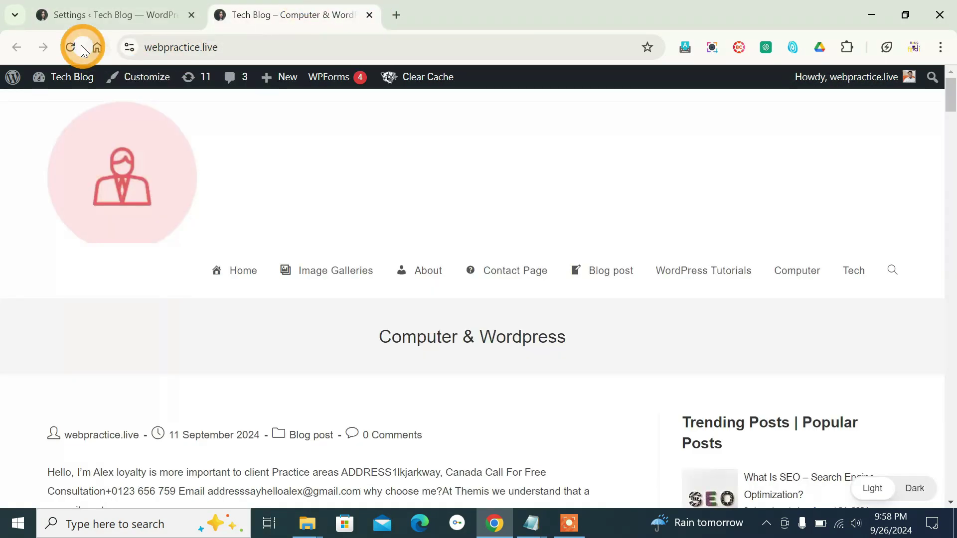
{"action": "left_click", "coordinate": [916, 491]}
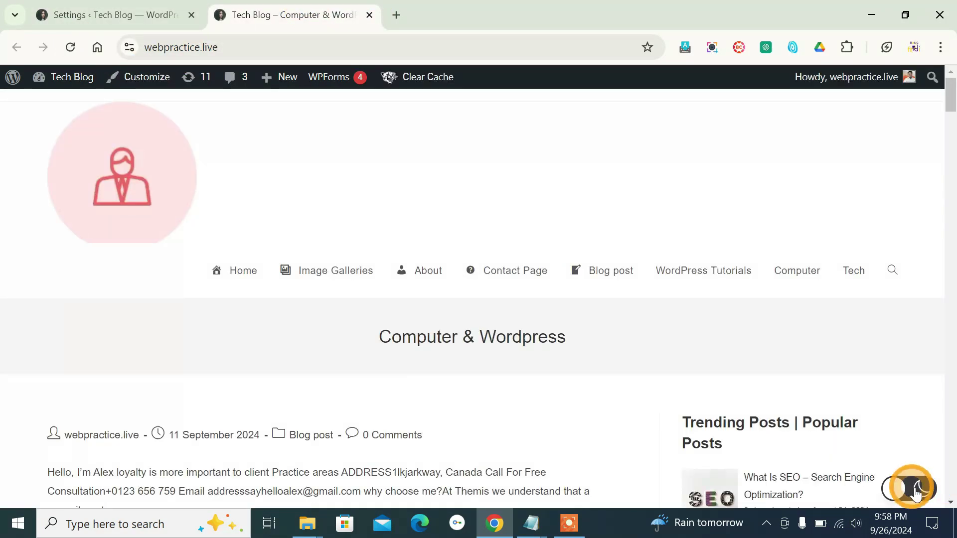
{"action": "left_click", "coordinate": [895, 492]}
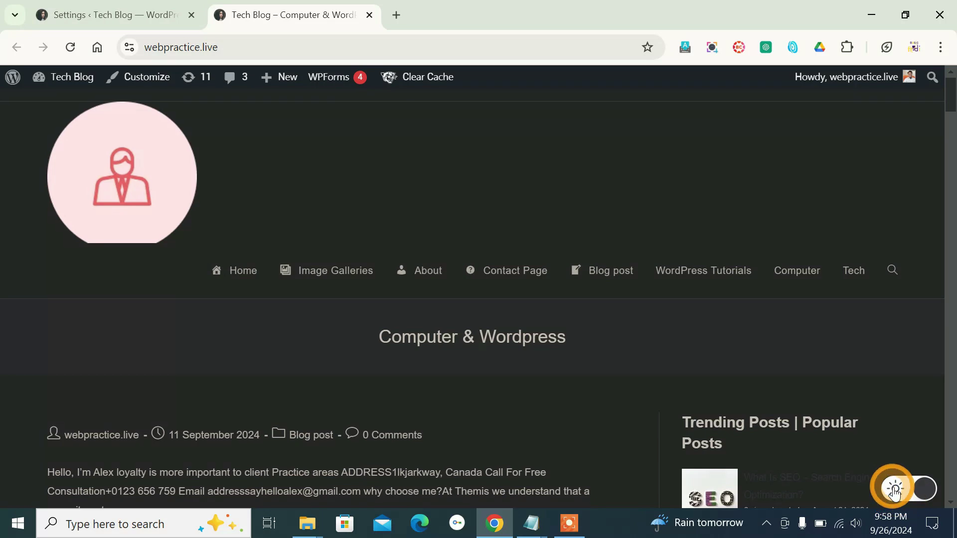
{"action": "left_click", "coordinate": [895, 493]}
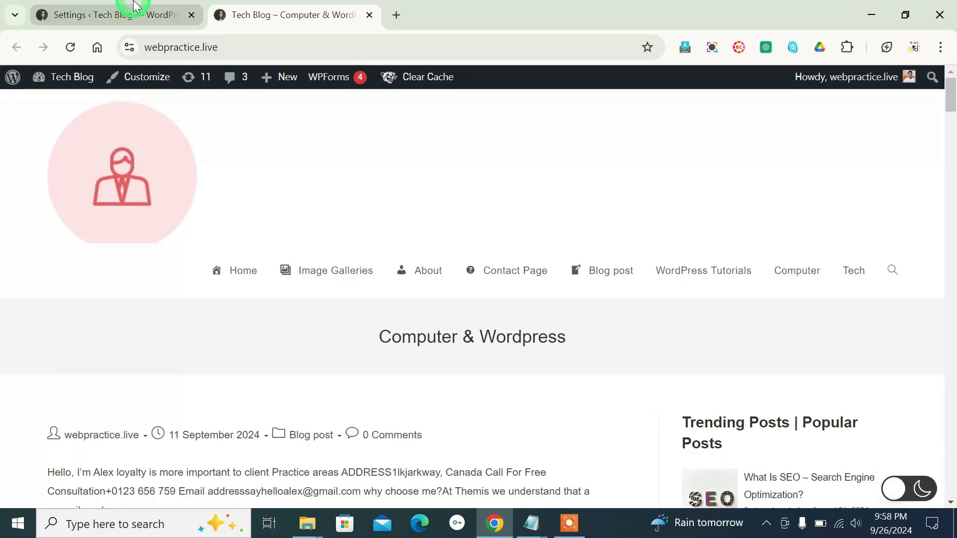
- Review the locked normal and accessibility switch styles and the display options in the Floating Switch settings
{"action": "left_click", "coordinate": [124, 14]}
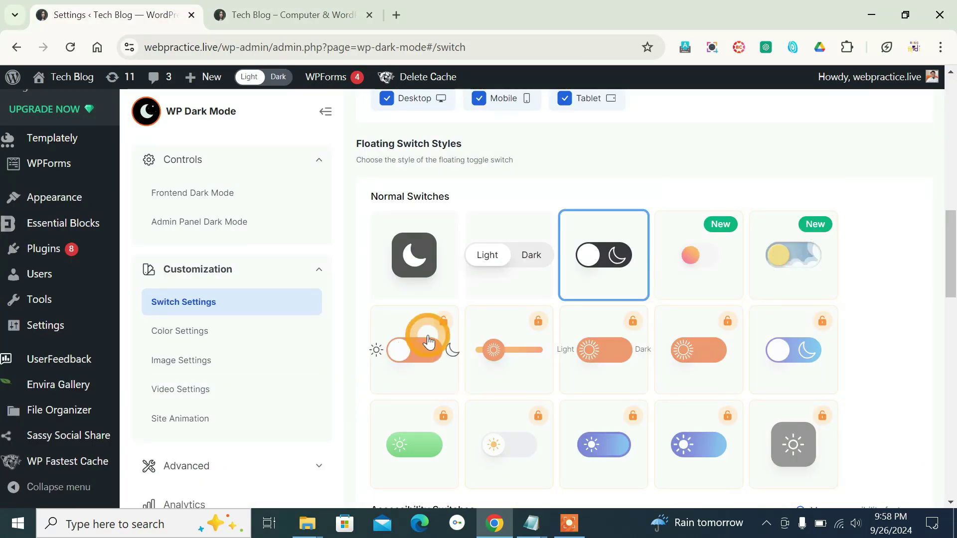
{"action": "scroll", "coordinate": [645, 394], "scroll_direction": "down", "scroll_amount": 1}
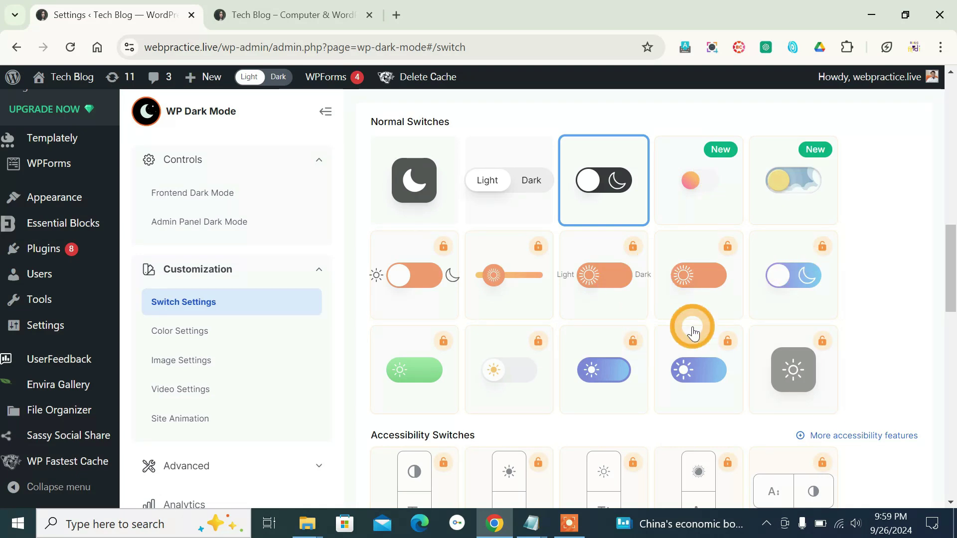
{"action": "scroll", "coordinate": [693, 333], "scroll_direction": "down", "scroll_amount": 3}
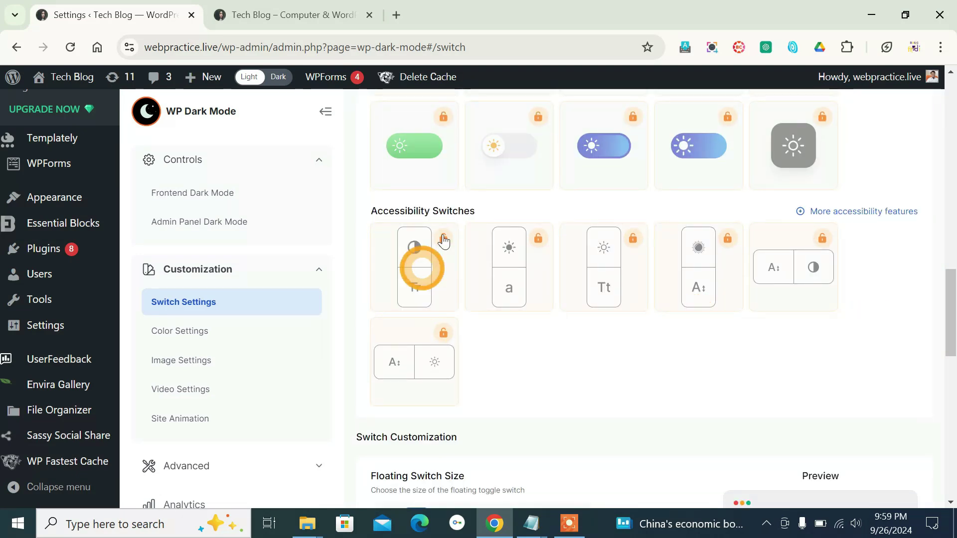
{"action": "scroll", "coordinate": [617, 374], "scroll_direction": "up", "scroll_amount": 2}
{"action": "scroll", "coordinate": [621, 377], "scroll_direction": "up", "scroll_amount": 3}
{"action": "scroll", "coordinate": [621, 377], "scroll_direction": "down", "scroll_amount": 3}
{"action": "scroll", "coordinate": [621, 377], "scroll_direction": "up", "scroll_amount": 4}
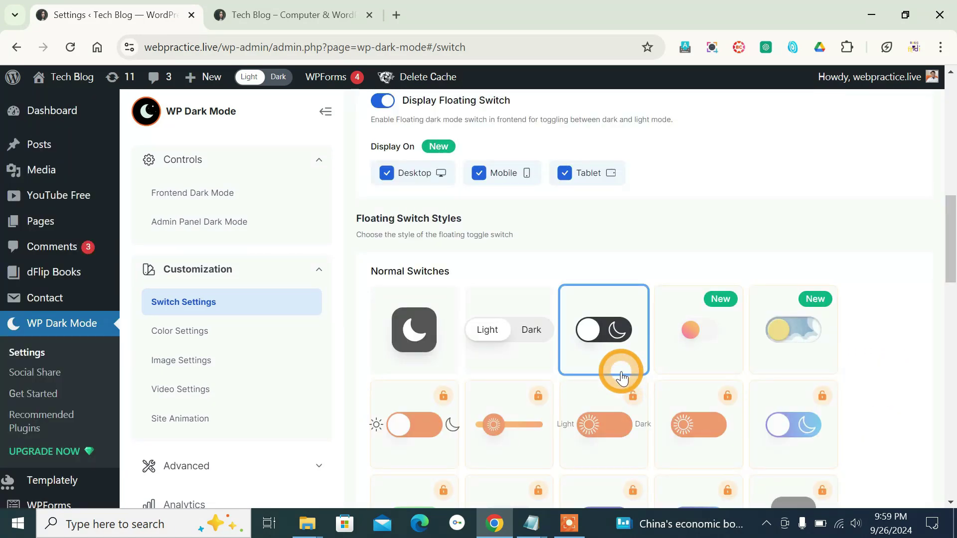
{"action": "scroll", "coordinate": [621, 372], "scroll_direction": "up", "scroll_amount": 3}
{"action": "scroll", "coordinate": [621, 372], "scroll_direction": "down", "scroll_amount": 1}
{"action": "scroll", "coordinate": [621, 372], "scroll_direction": "up", "scroll_amount": 1}
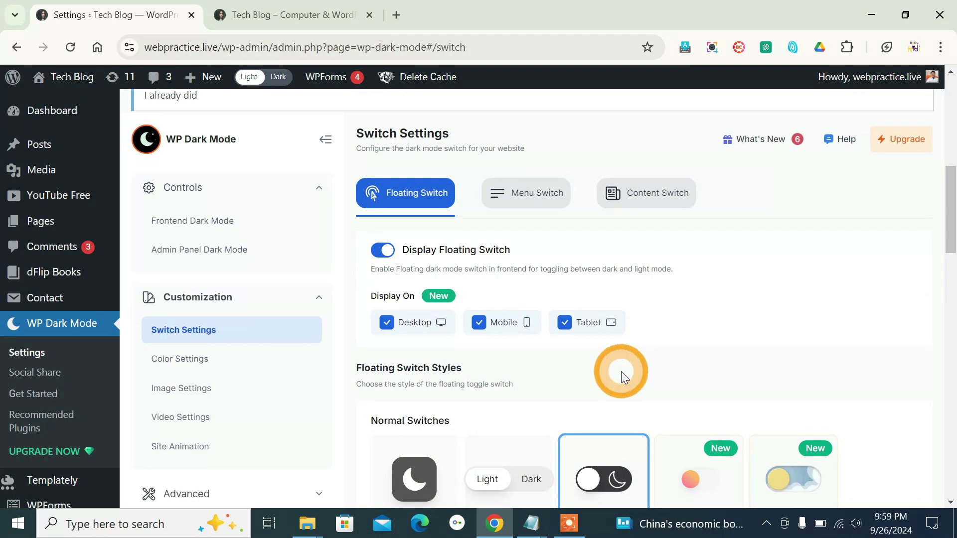
{"action": "scroll", "coordinate": [621, 372], "scroll_direction": "down", "scroll_amount": 5}
{"action": "scroll", "coordinate": [617, 424], "scroll_direction": "up", "scroll_amount": 3}
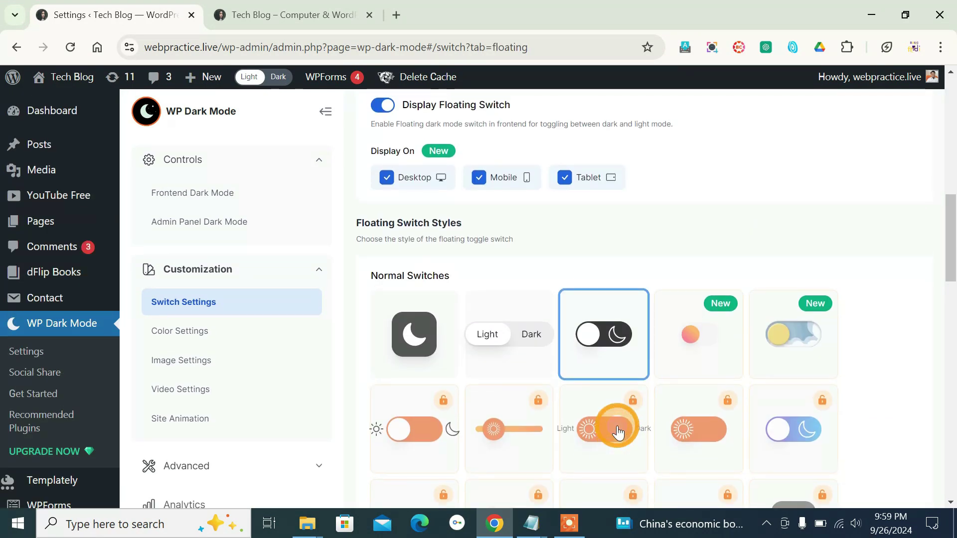
{"action": "scroll", "coordinate": [618, 432], "scroll_direction": "up", "scroll_amount": 3}
- Try displaying the floating switch on Mobile only, and end with Desktop, Mobile and Tablet all enabled
{"action": "left_click", "coordinate": [498, 326]}
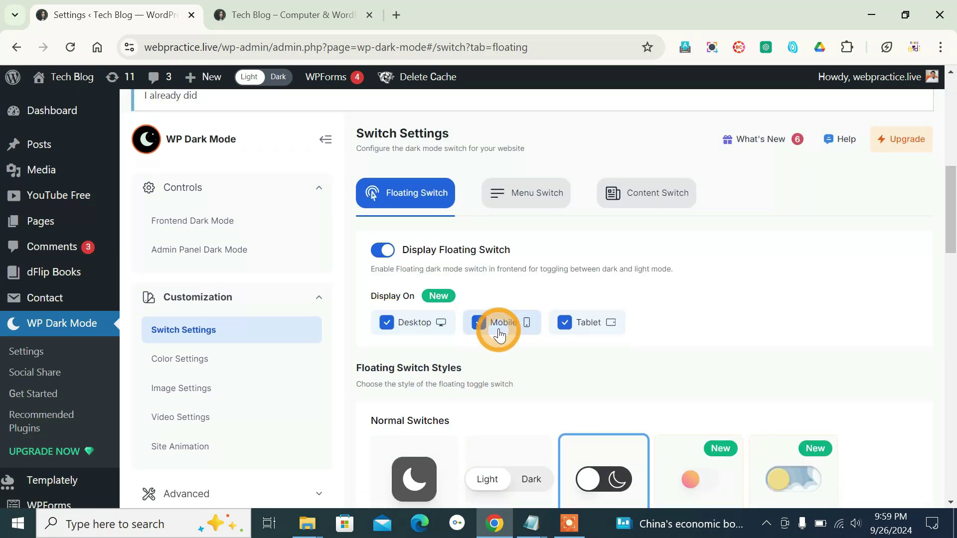
{"action": "left_click", "coordinate": [587, 335]}
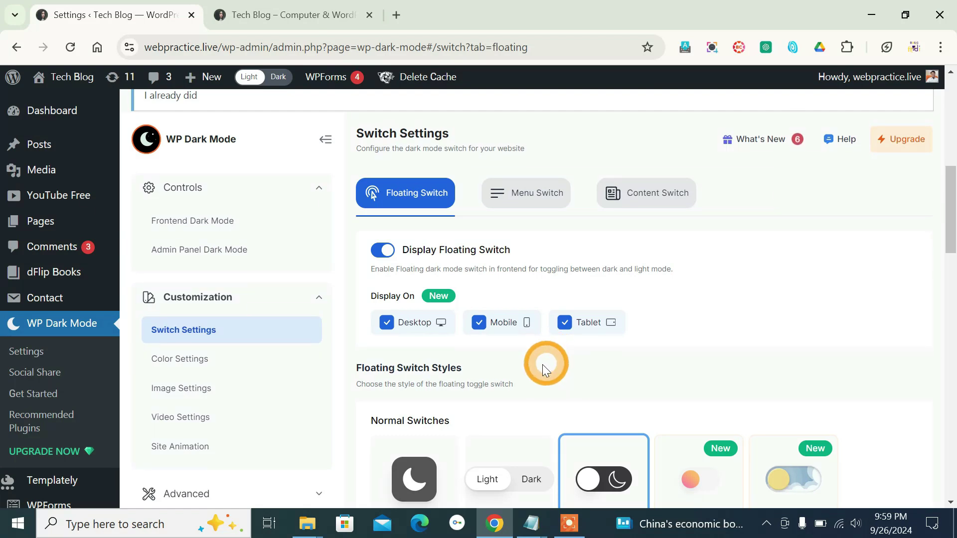
{"action": "left_click", "coordinate": [478, 323]}
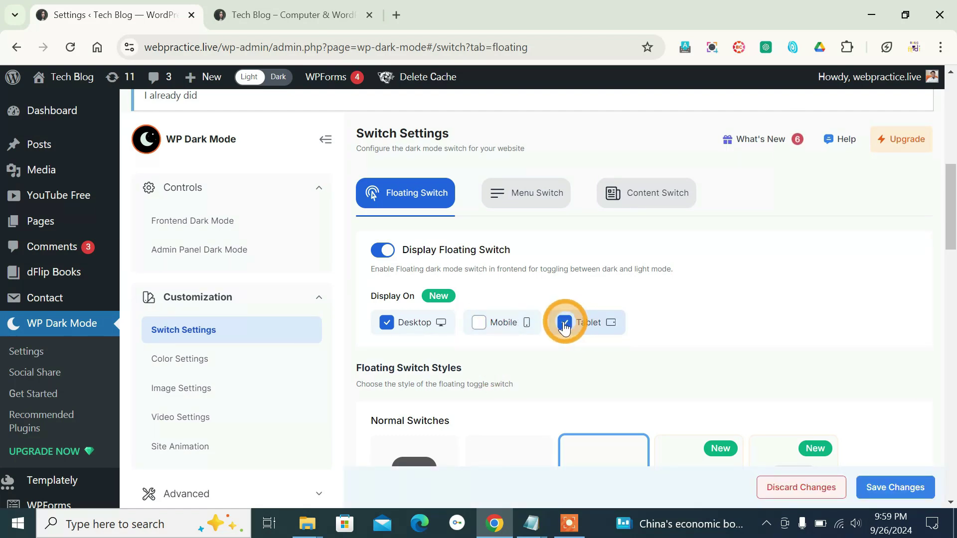
{"action": "left_click", "coordinate": [387, 322]}
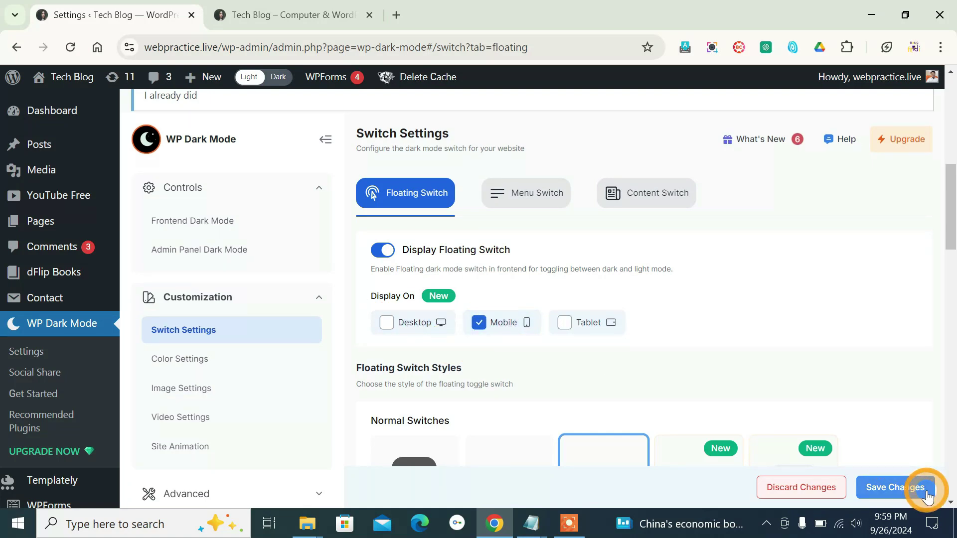
{"action": "left_click", "coordinate": [566, 335]}
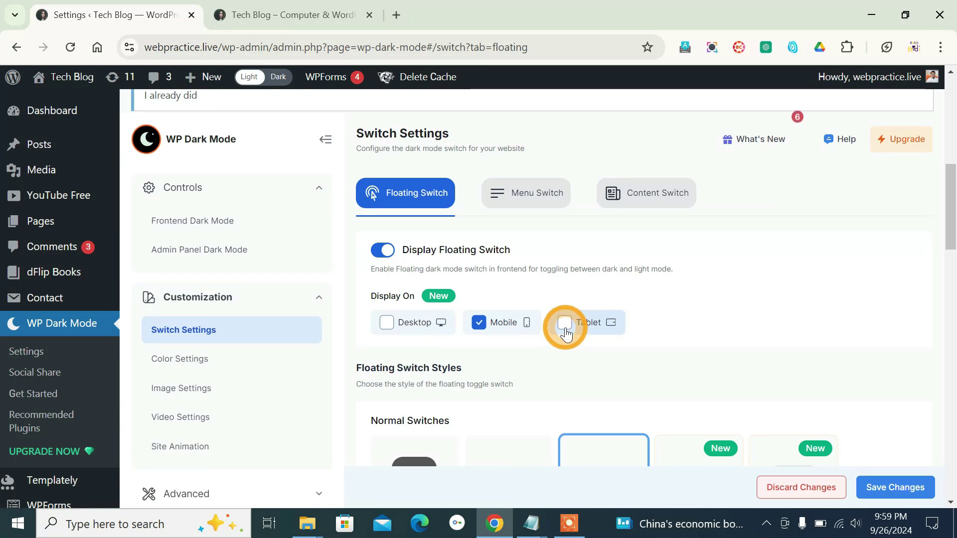
{"action": "left_click", "coordinate": [887, 494]}
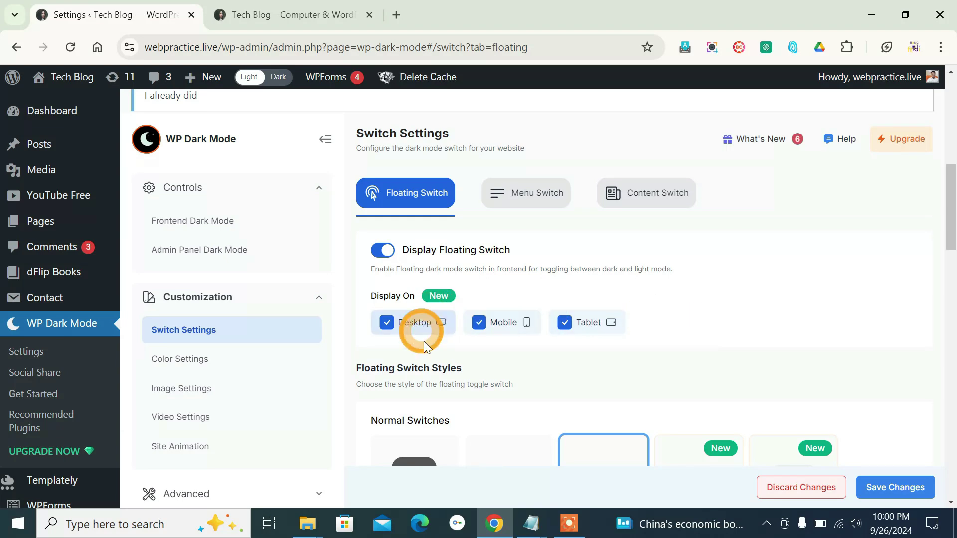
- Open the Color Settings and review the automatic color filter's brightness, contrast, grayscale and sepia options
{"action": "scroll", "coordinate": [498, 356], "scroll_direction": "down", "scroll_amount": 1}
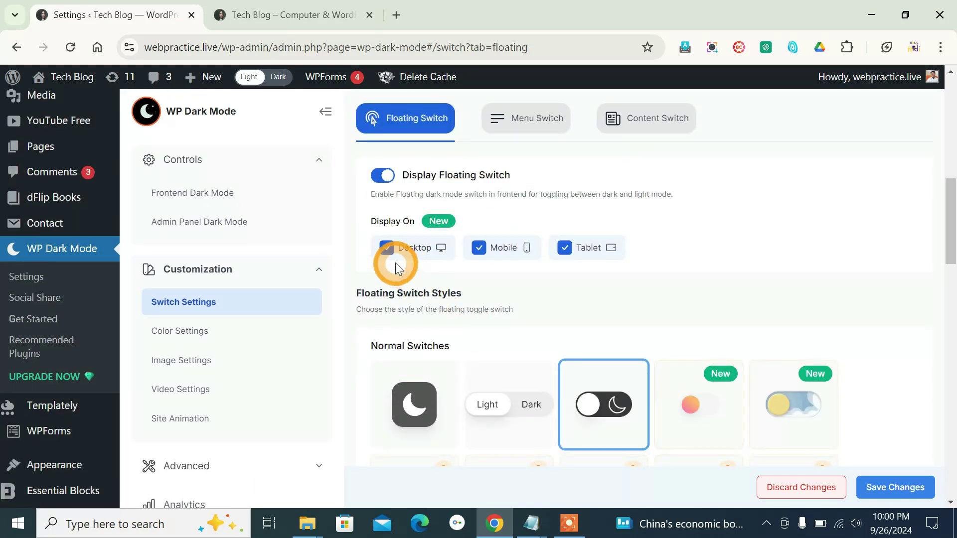
{"action": "left_click", "coordinate": [222, 341]}
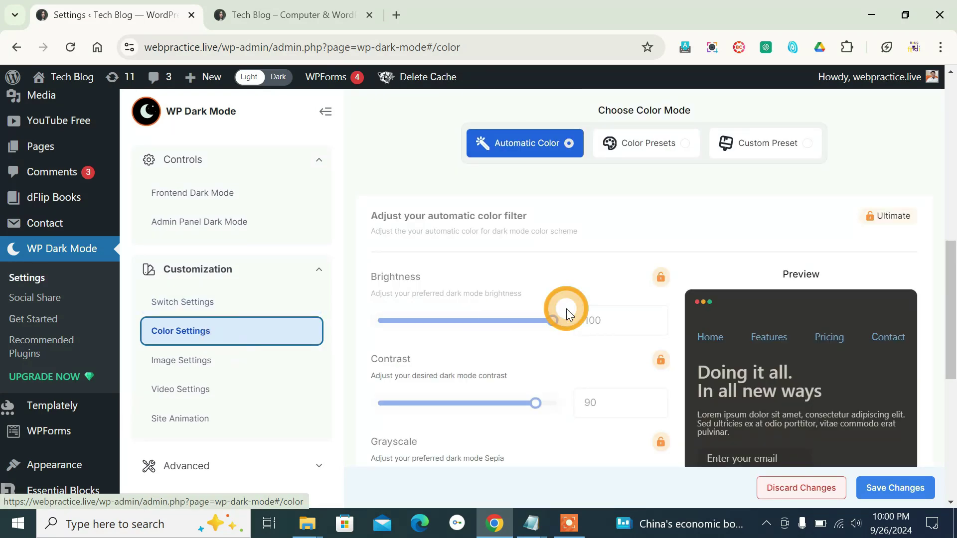
{"action": "scroll", "coordinate": [566, 309], "scroll_direction": "down", "scroll_amount": 2}
{"action": "scroll", "coordinate": [567, 308], "scroll_direction": "up", "scroll_amount": 2}
{"action": "scroll", "coordinate": [566, 309], "scroll_direction": "down", "scroll_amount": 4}
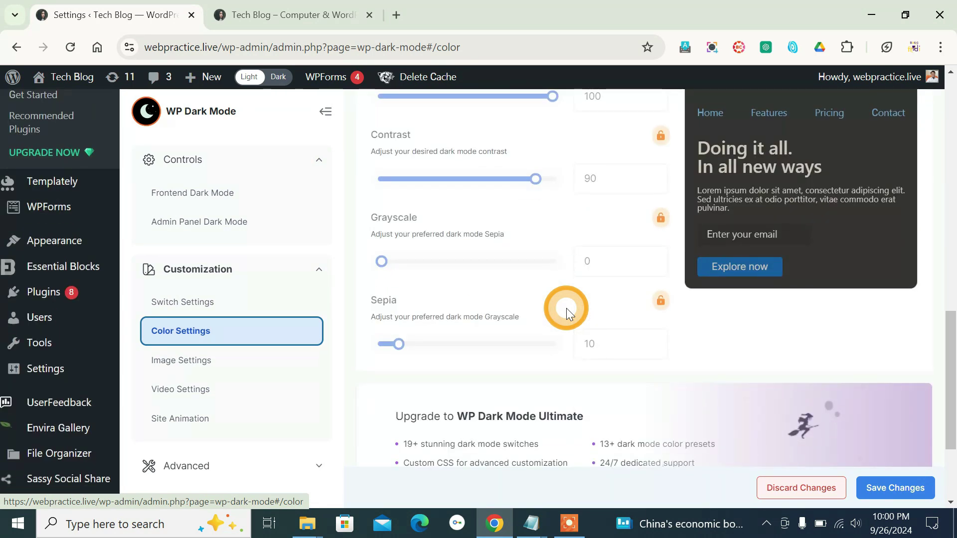
{"action": "scroll", "coordinate": [566, 308], "scroll_direction": "down", "scroll_amount": 2}
{"action": "scroll", "coordinate": [567, 309], "scroll_direction": "up", "scroll_amount": 4}
{"action": "scroll", "coordinate": [567, 310], "scroll_direction": "down", "scroll_amount": 1}
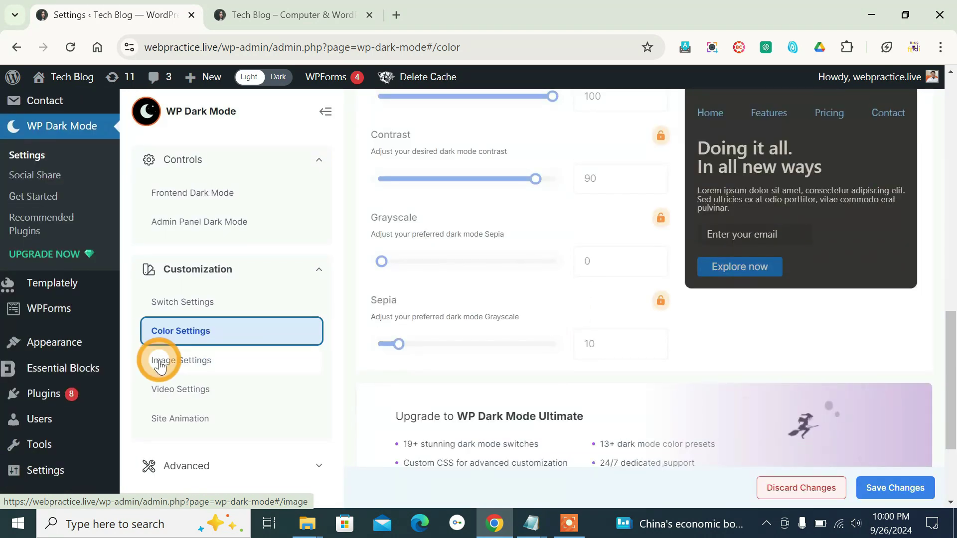
- Look through the Image Settings and Video Settings, and open the Site Animation settings
{"action": "left_click", "coordinate": [159, 363]}
{"action": "left_click", "coordinate": [172, 389]}
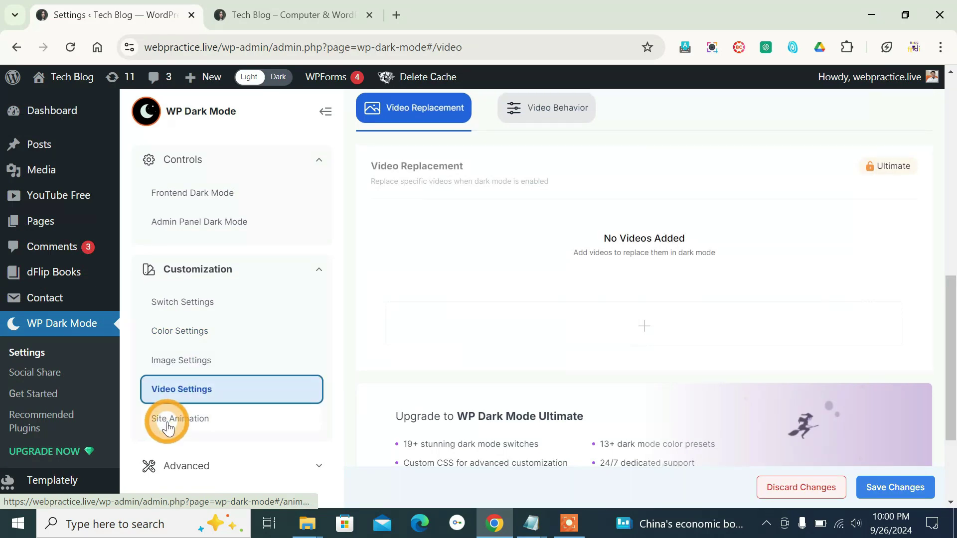
{"action": "left_click", "coordinate": [168, 428]}
{"action": "scroll", "coordinate": [442, 375], "scroll_direction": "down", "scroll_amount": 3}
{"action": "scroll", "coordinate": [442, 376], "scroll_direction": "up", "scroll_amount": 3}
{"action": "left_click", "coordinate": [229, 391]}
{"action": "left_click", "coordinate": [200, 429]}
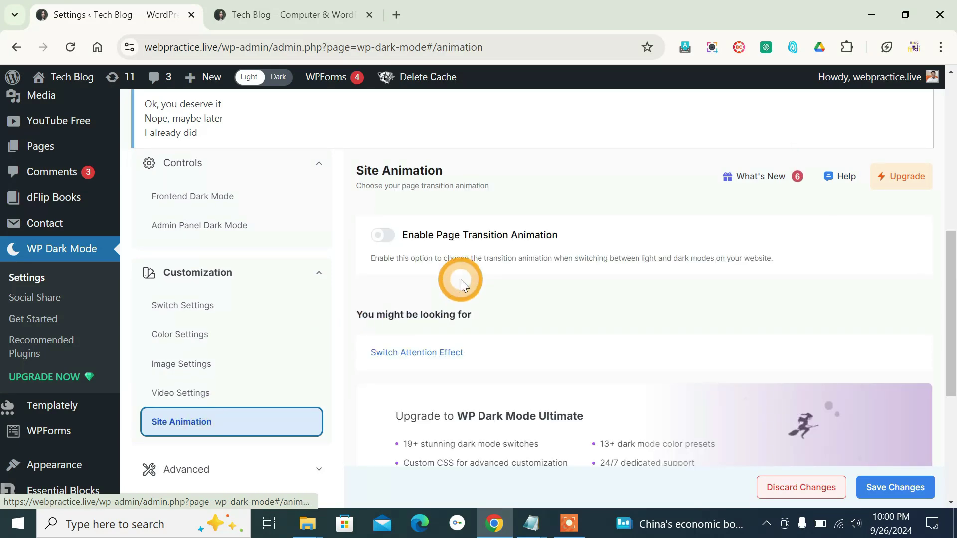
- Enable the page transition animation and preview the Pulse, Flip and Roll animations
{"action": "left_click", "coordinate": [383, 240]}
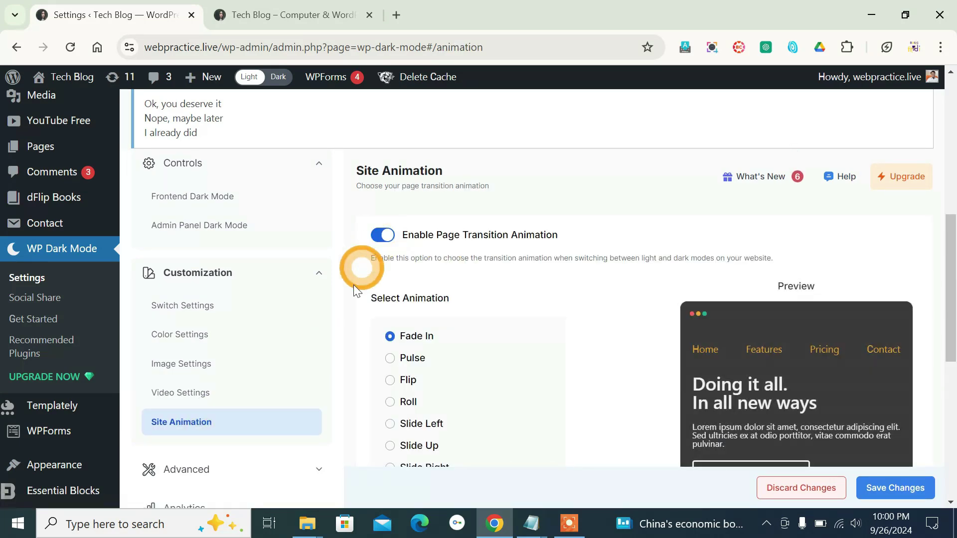
{"action": "scroll", "coordinate": [364, 299], "scroll_direction": "down", "scroll_amount": 1}
{"action": "left_click", "coordinate": [395, 289]}
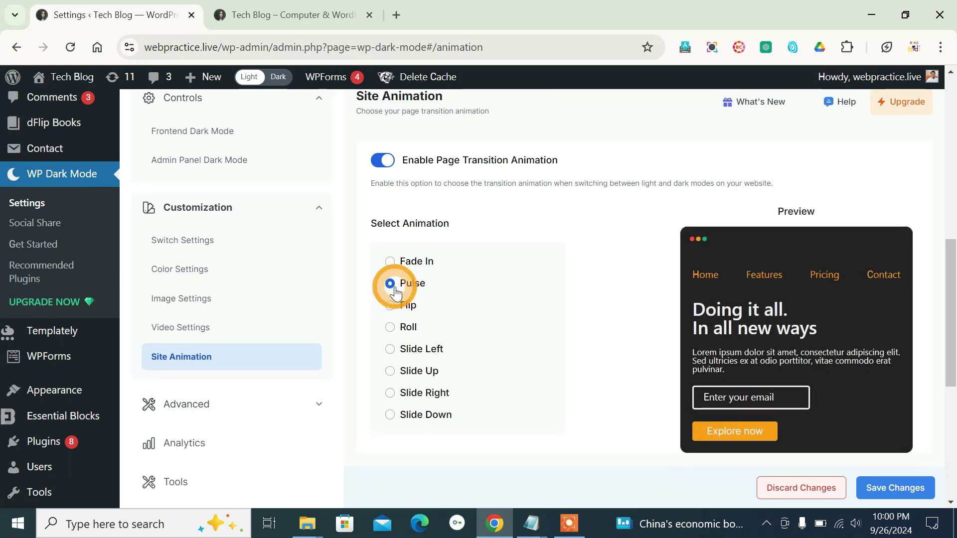
{"action": "left_click", "coordinate": [391, 309]}
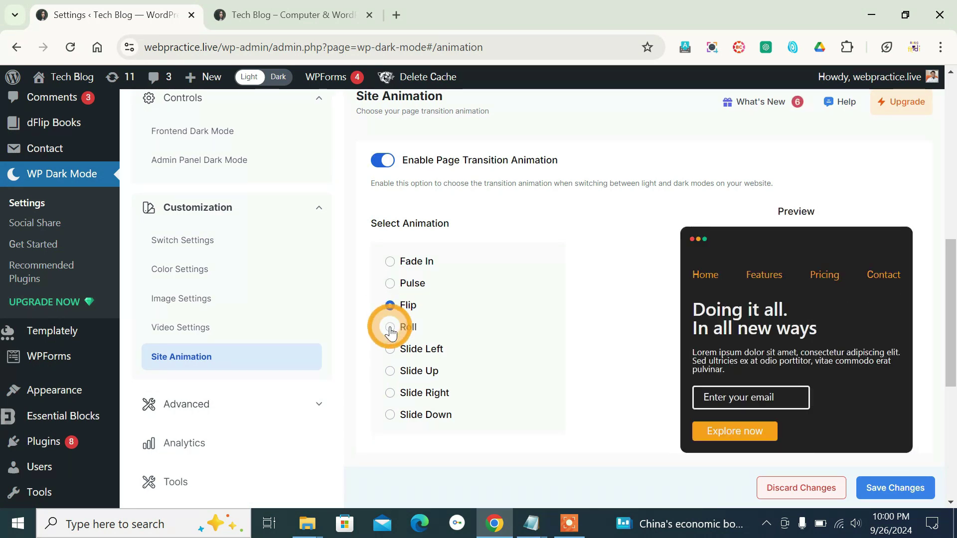
{"action": "left_click", "coordinate": [390, 329]}
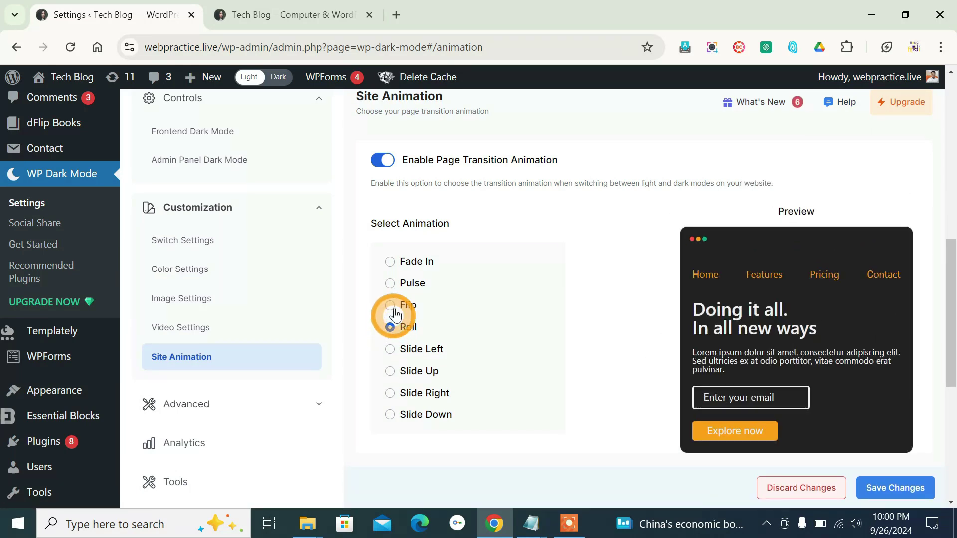
- Compare the Flip and Roll transition animations again, choose Roll and save the changes
{"action": "left_click", "coordinate": [391, 312]}
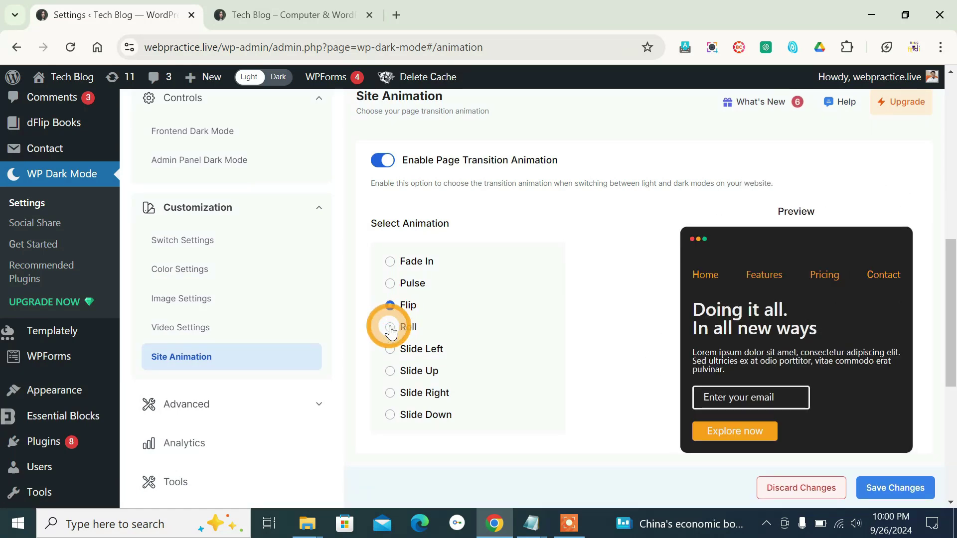
{"action": "left_click", "coordinate": [390, 323]}
{"action": "left_click", "coordinate": [390, 306]}
{"action": "left_click", "coordinate": [390, 328]}
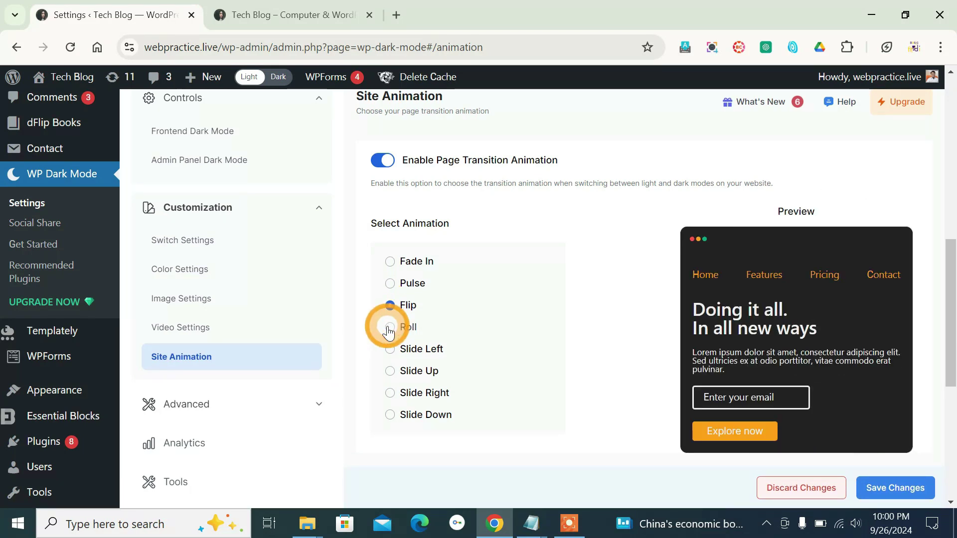
{"action": "left_click", "coordinate": [882, 493]}
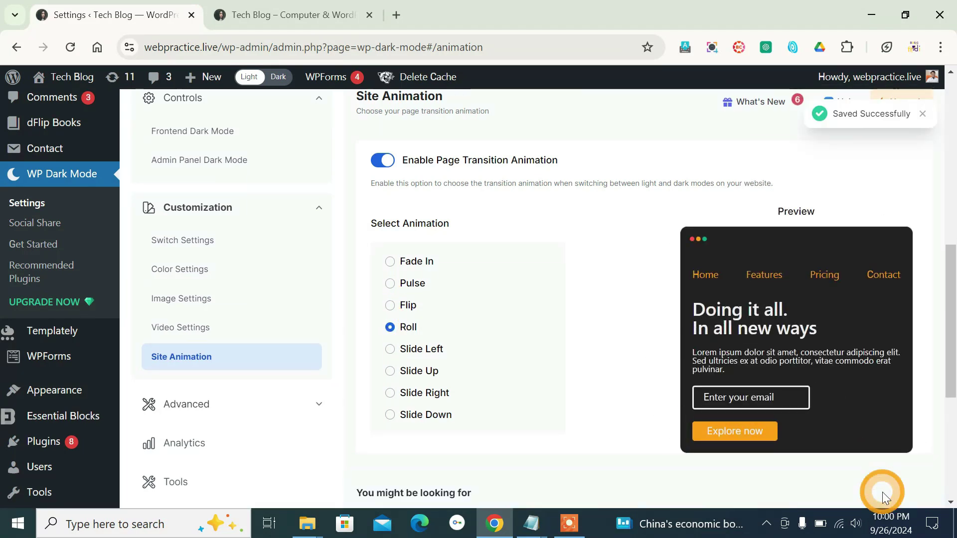
- Test the Roll transition on the blog's front page by toggling the floating dark mode switch
{"action": "left_click", "coordinate": [331, 12]}
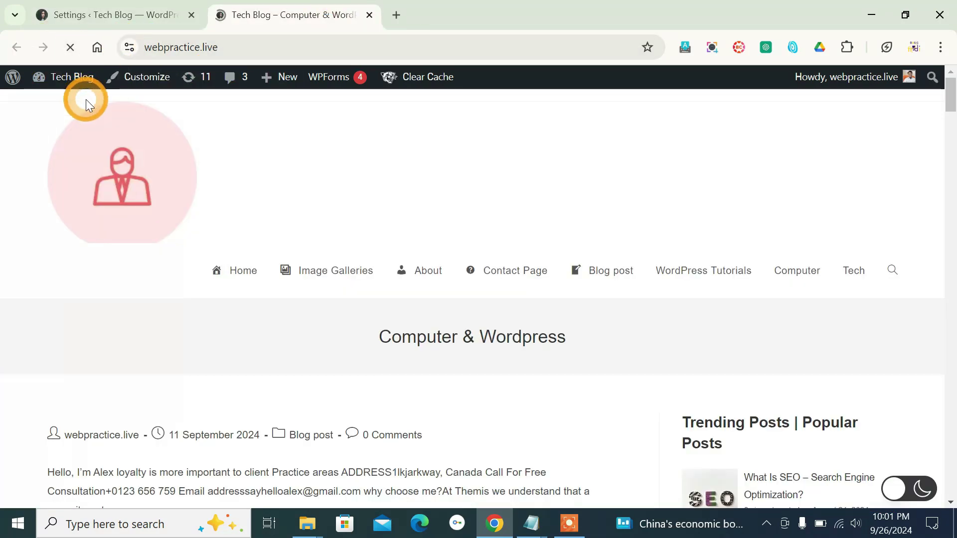
{"action": "left_click", "coordinate": [920, 493]}
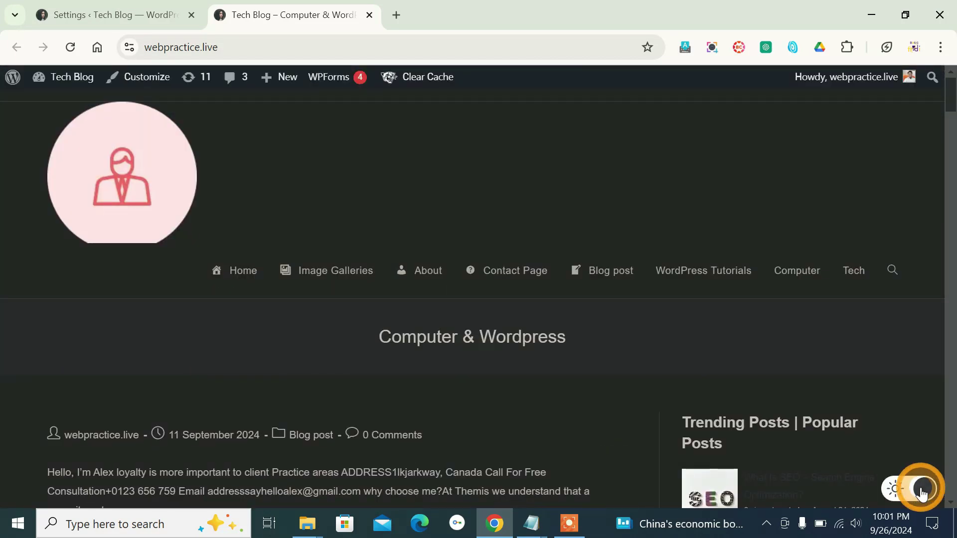
{"action": "left_click", "coordinate": [921, 492]}
{"action": "left_click", "coordinate": [927, 492]}
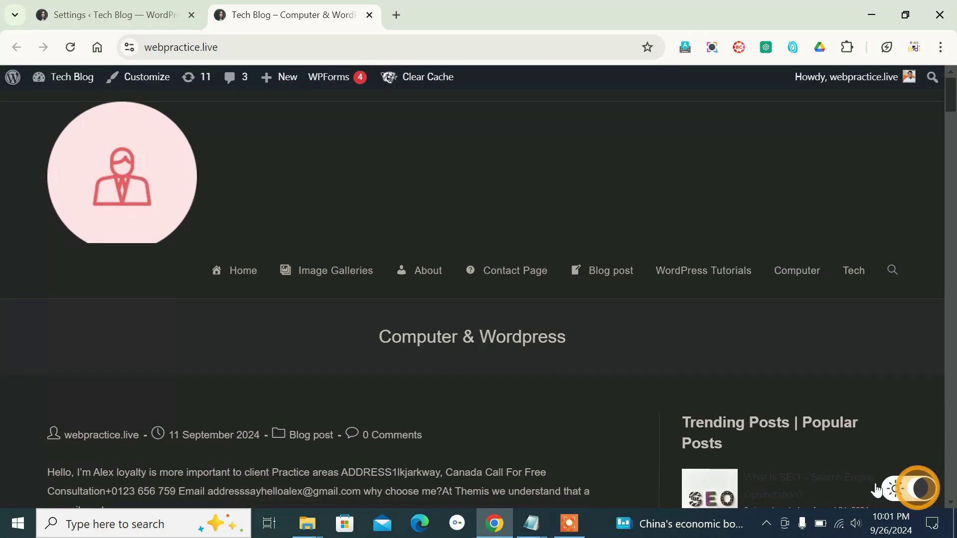
- Preview other transitions such as Slide Left, Slide Right and Fade In, and save the Site Animation settings with Slide Down
{"action": "left_click", "coordinate": [191, 6]}
{"action": "left_click", "coordinate": [393, 352]}
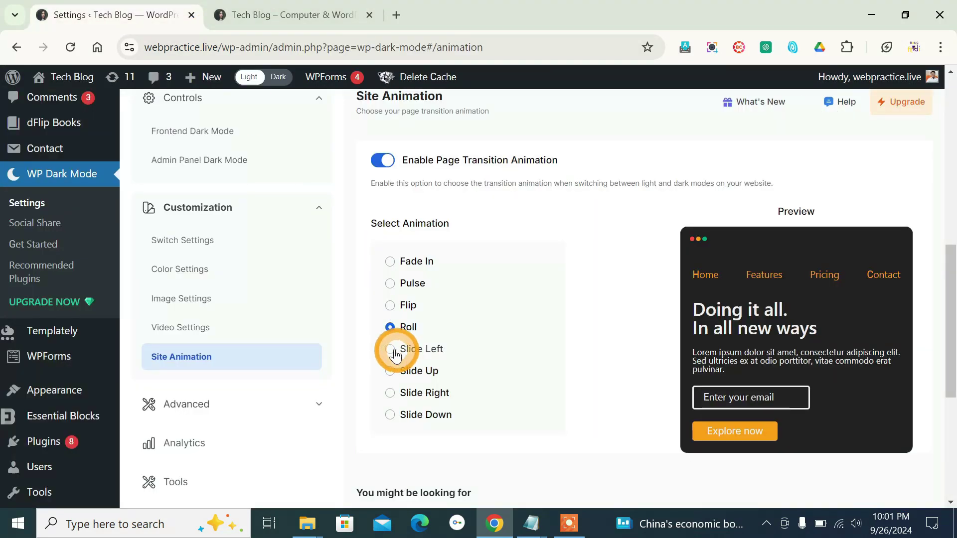
{"action": "left_click", "coordinate": [392, 370]}
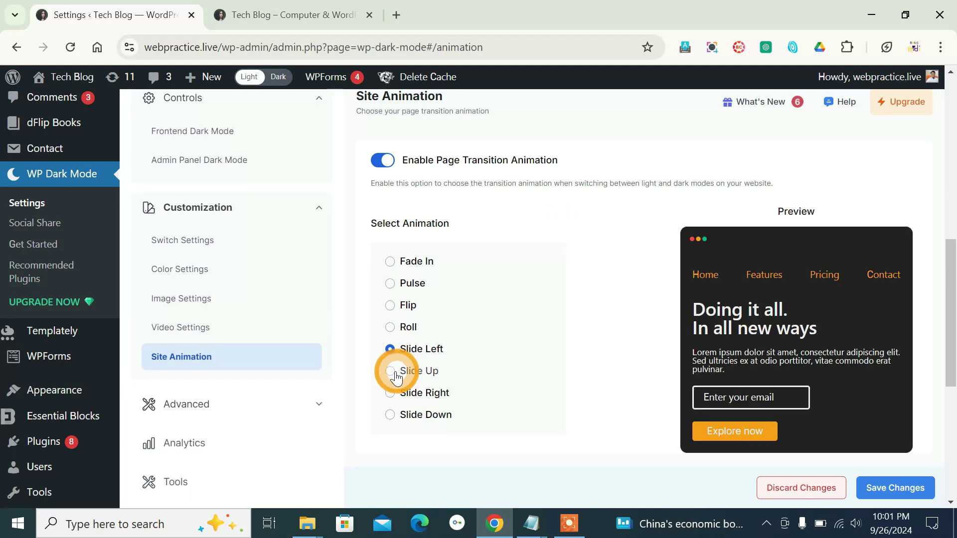
{"action": "left_click", "coordinate": [391, 393]}
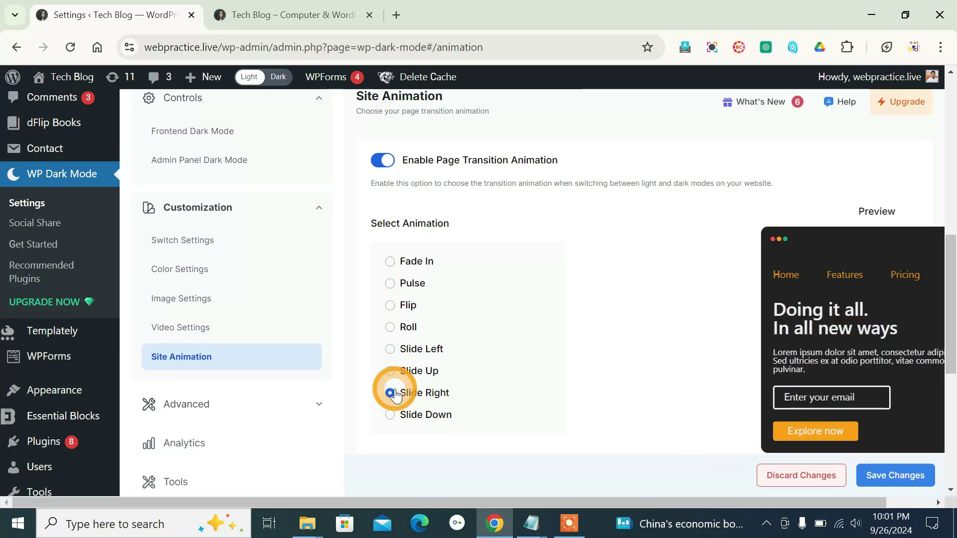
{"action": "left_click", "coordinate": [390, 283]}
{"action": "left_click", "coordinate": [390, 261]}
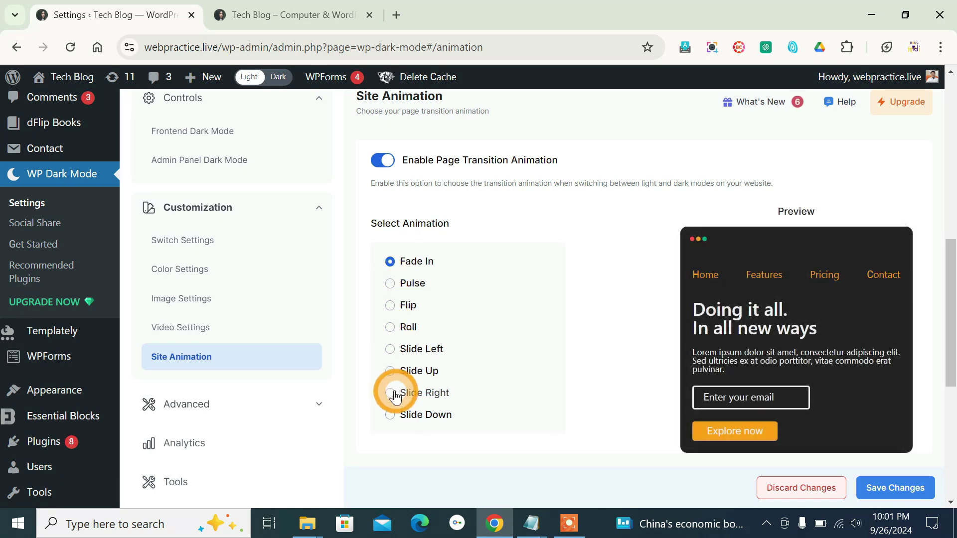
{"action": "left_click", "coordinate": [391, 393]}
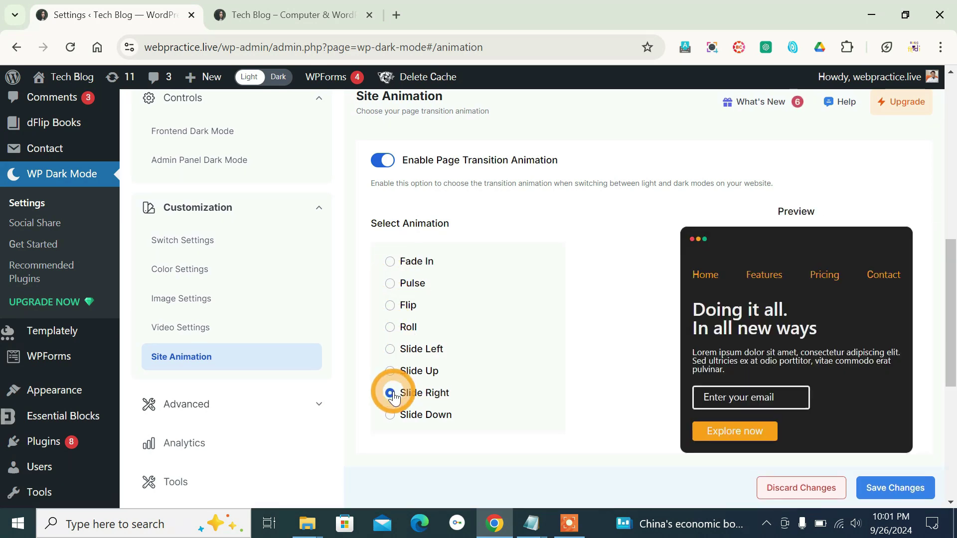
{"action": "left_click", "coordinate": [390, 413]}
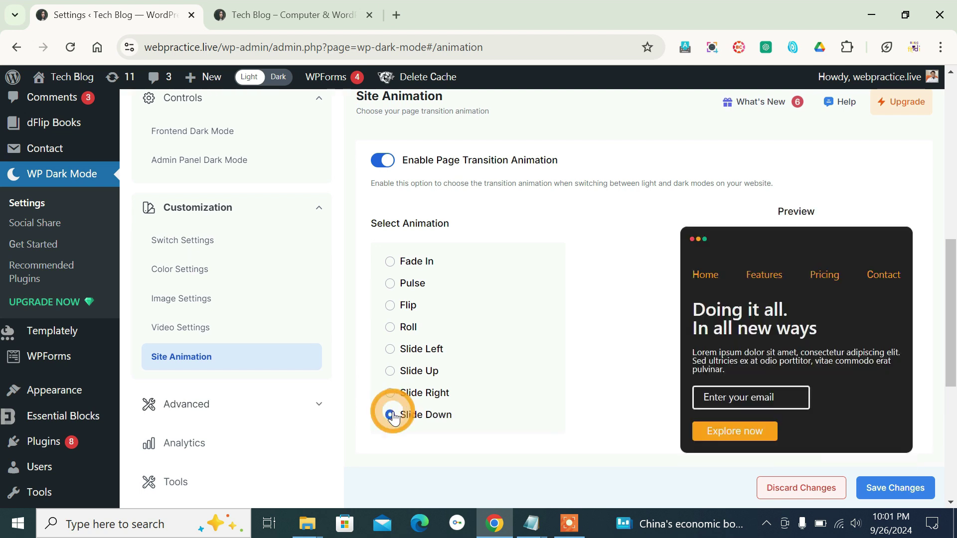
{"action": "left_click", "coordinate": [929, 491]}
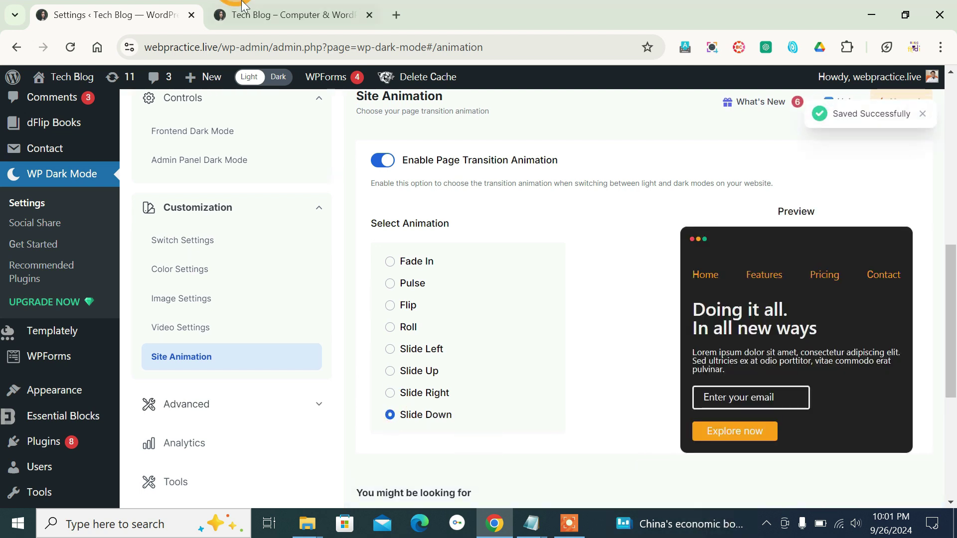
- Reload the blog's front page and test the Slide Down transition by switching between dark and light mode
{"action": "left_click", "coordinate": [289, 15]}
{"action": "left_click", "coordinate": [73, 50]}
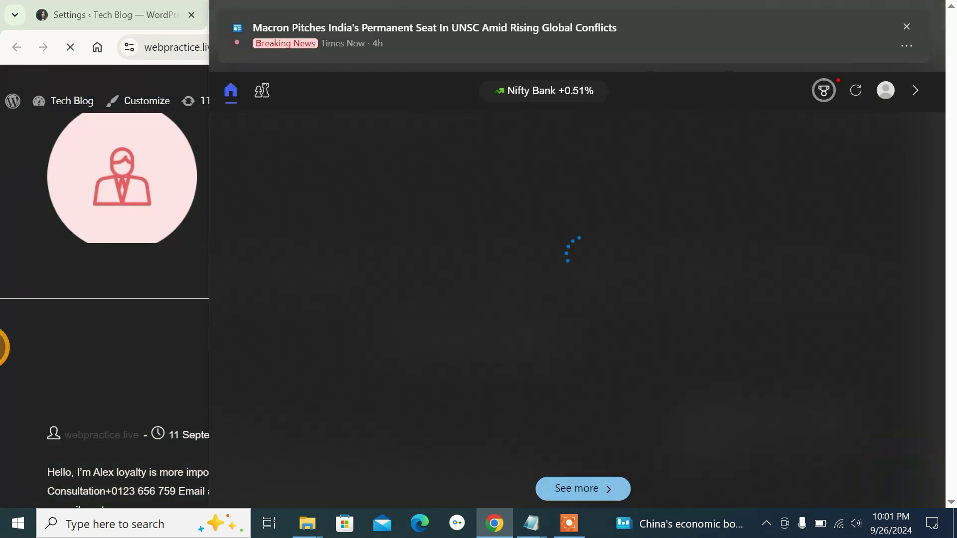
{"action": "left_click", "coordinate": [891, 488]}
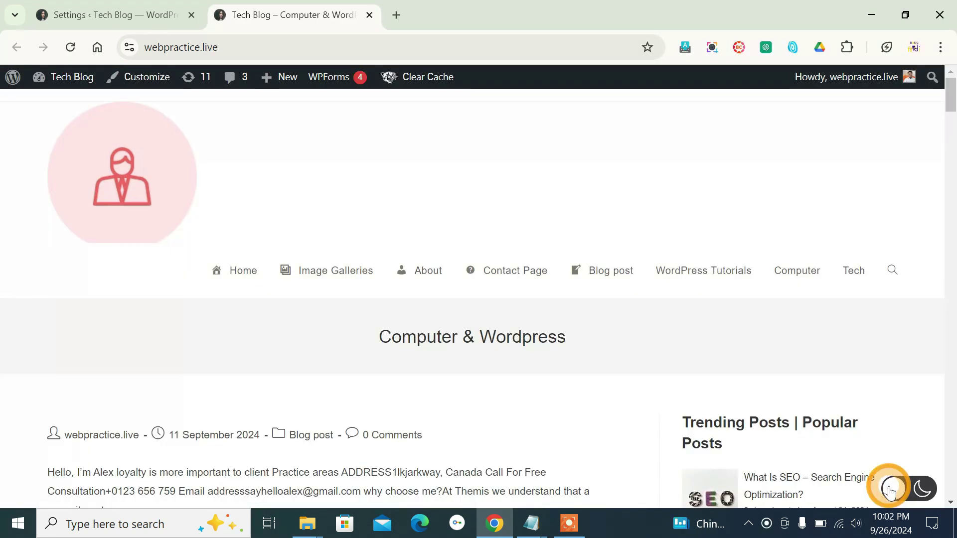
{"action": "left_click", "coordinate": [925, 491]}
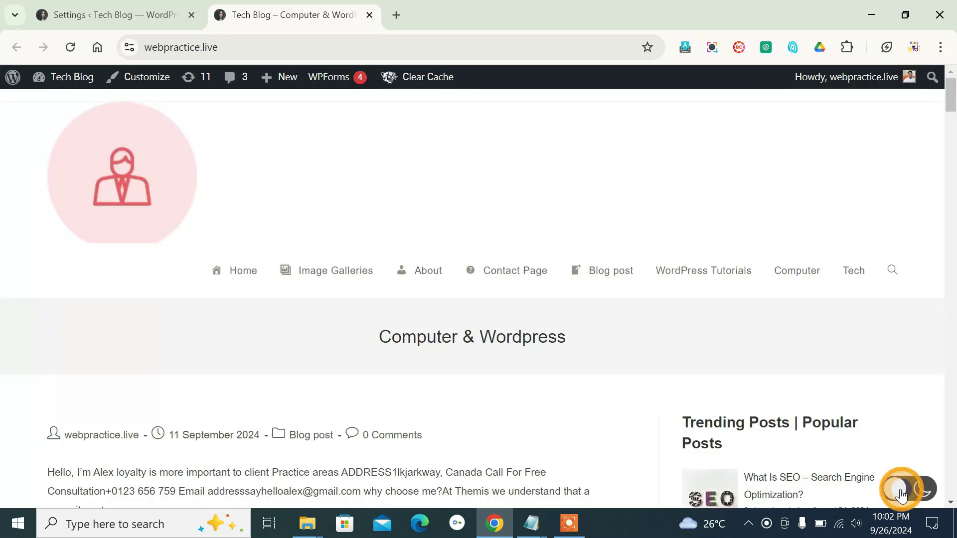
- Return to the plugin settings, expand the Advanced section and look through the Custom CSS, Exclude Settings and Switch Widget pages
{"action": "left_click", "coordinate": [86, 7]}
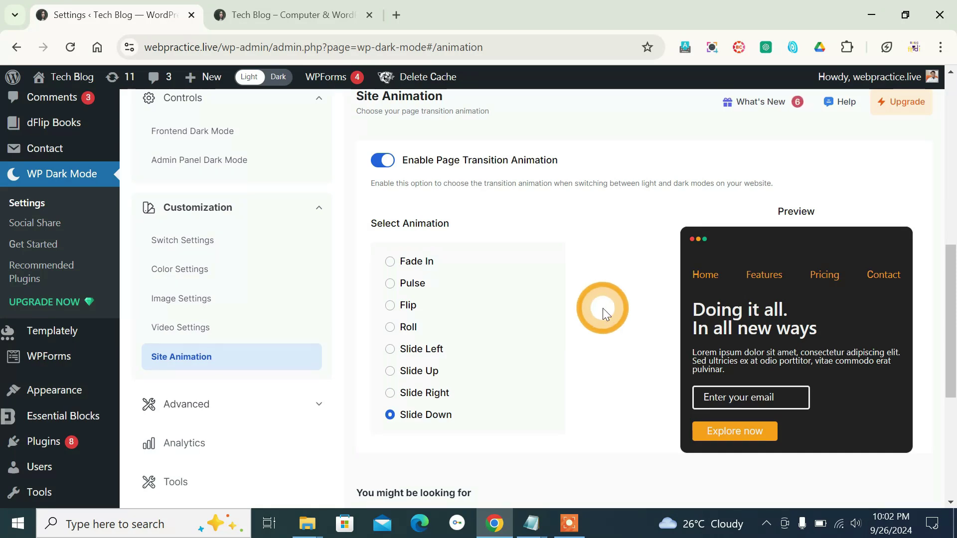
{"action": "scroll", "coordinate": [336, 357], "scroll_direction": "down", "scroll_amount": 3}
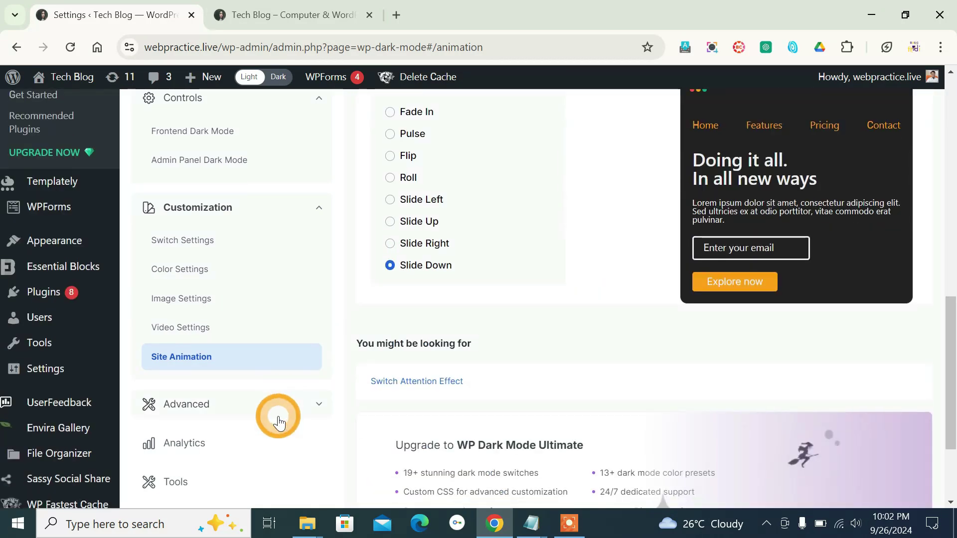
{"action": "left_click", "coordinate": [321, 408]}
{"action": "scroll", "coordinate": [449, 348], "scroll_direction": "down", "scroll_amount": 2}
{"action": "scroll", "coordinate": [195, 369], "scroll_direction": "down", "scroll_amount": 2}
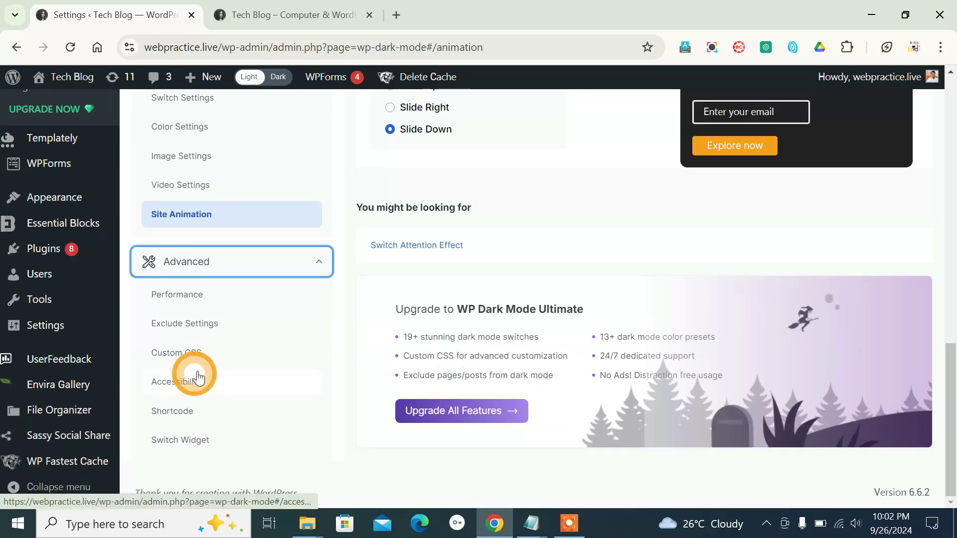
{"action": "left_click", "coordinate": [180, 358]}
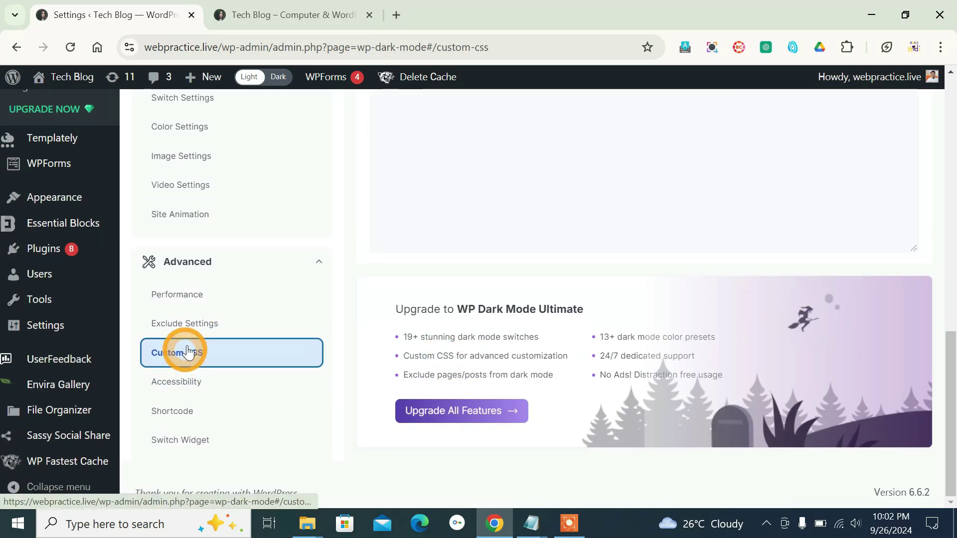
{"action": "left_click", "coordinate": [195, 333]}
{"action": "scroll", "coordinate": [205, 339], "scroll_direction": "down", "scroll_amount": 2}
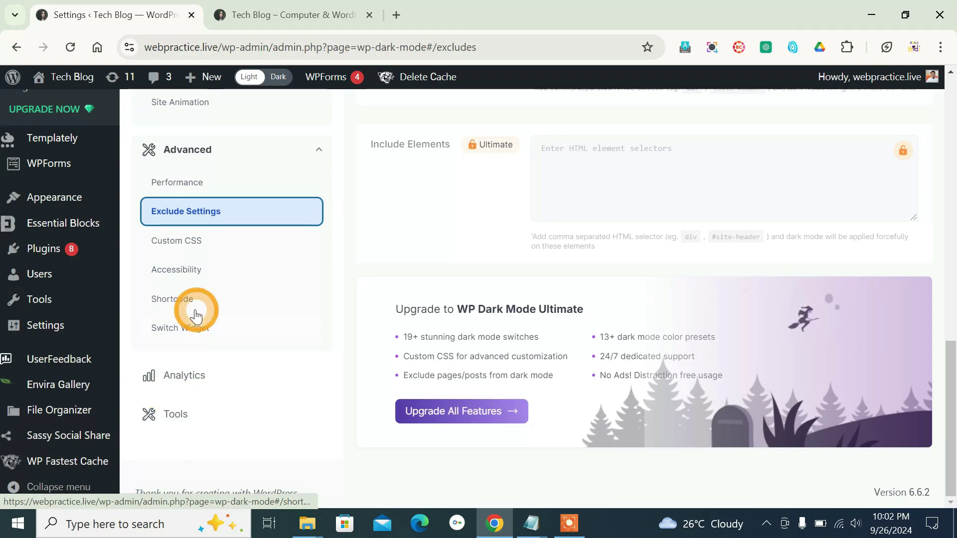
{"action": "left_click", "coordinate": [207, 339]}
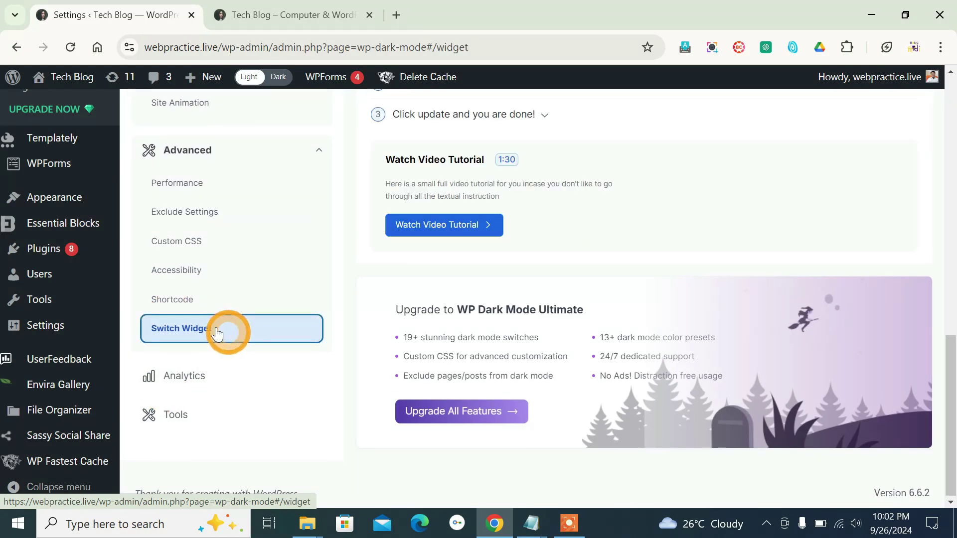
- Open the Shortcode settings and copy the generated shortcode [wp_dark_mode style="1"]
{"action": "left_click", "coordinate": [208, 305]}
{"action": "scroll", "coordinate": [384, 393], "scroll_direction": "up", "scroll_amount": 10}
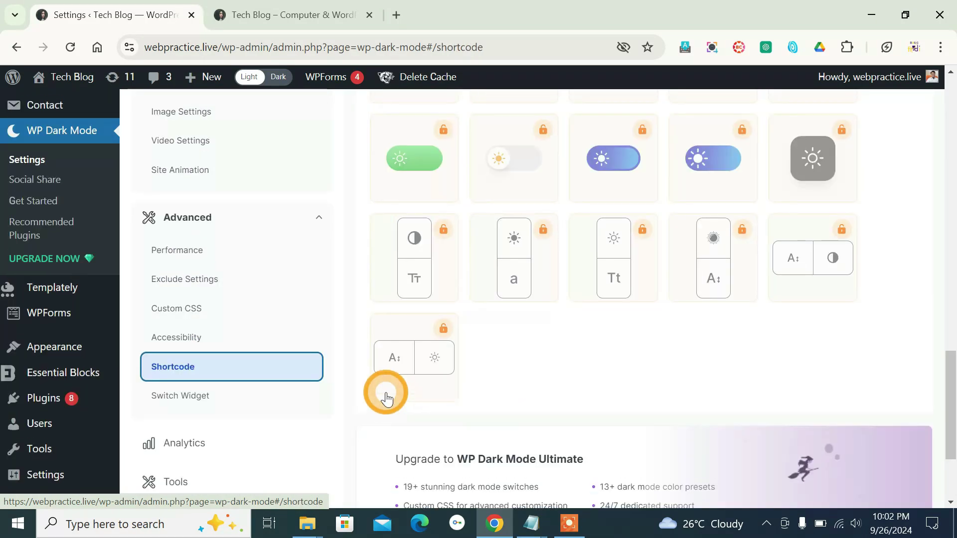
{"action": "scroll", "coordinate": [386, 397], "scroll_direction": "up", "scroll_amount": 3}
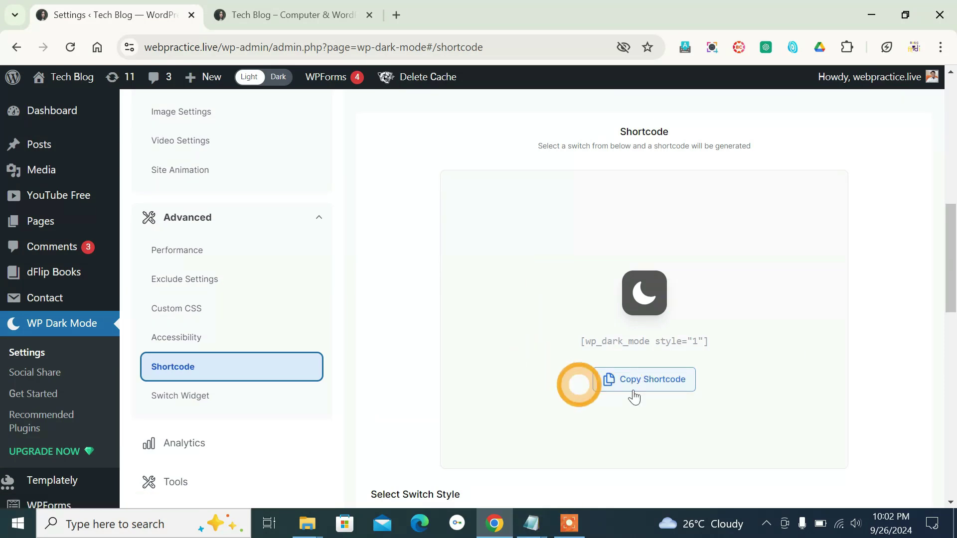
{"action": "left_click", "coordinate": [656, 385]}
{"action": "left_click_drag", "start_coordinate": [702, 339], "coordinate": [586, 341]}
{"action": "left_click", "coordinate": [585, 341]}
- Open Analytics and review the dark mode usage chart, its time range options and the email reporting settings
{"action": "scroll", "coordinate": [249, 384], "scroll_direction": "down", "scroll_amount": 3}
{"action": "left_click", "coordinate": [200, 455]}
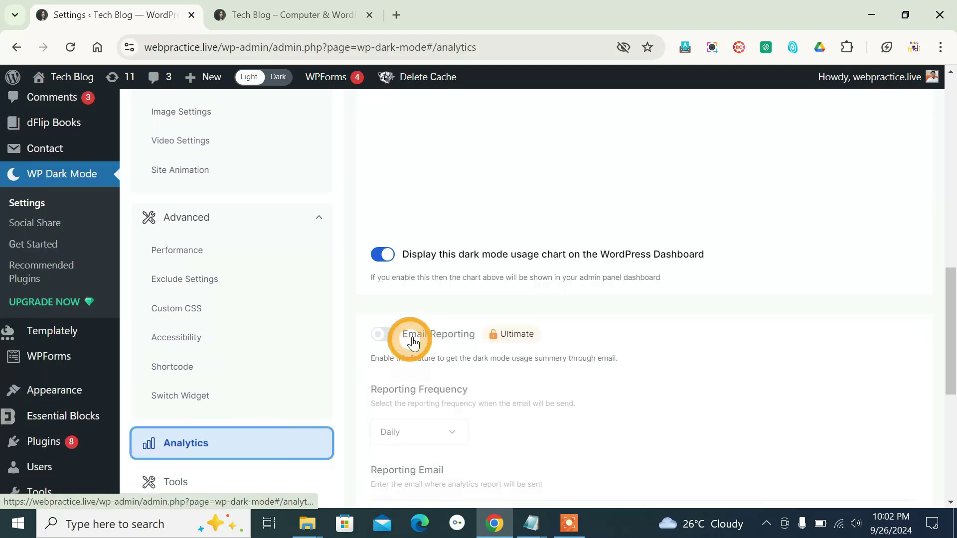
{"action": "scroll", "coordinate": [476, 294], "scroll_direction": "up", "scroll_amount": 3}
{"action": "scroll", "coordinate": [504, 355], "scroll_direction": "down", "scroll_amount": 3}
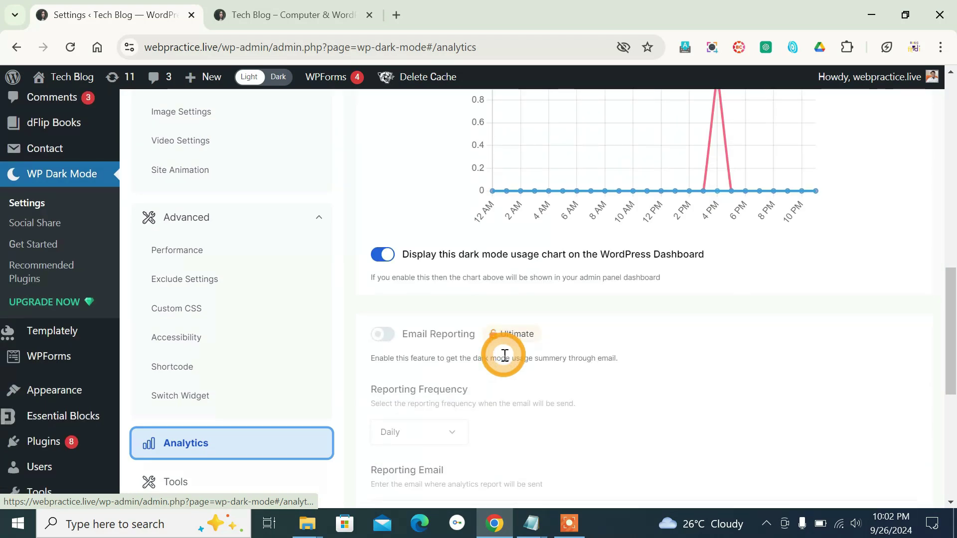
{"action": "scroll", "coordinate": [504, 354], "scroll_direction": "up", "scroll_amount": 2}
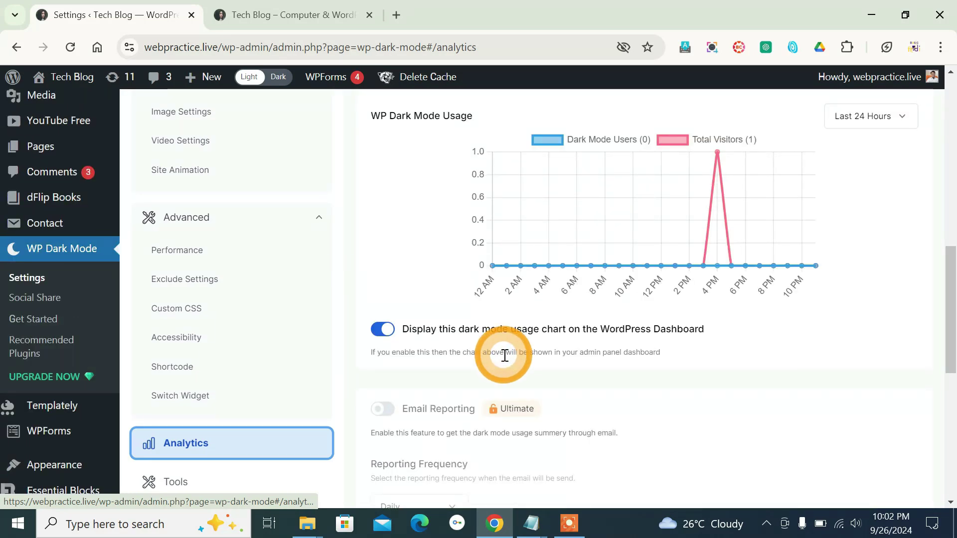
{"action": "left_click", "coordinate": [284, 15]}
{"action": "left_click", "coordinate": [156, 5]}
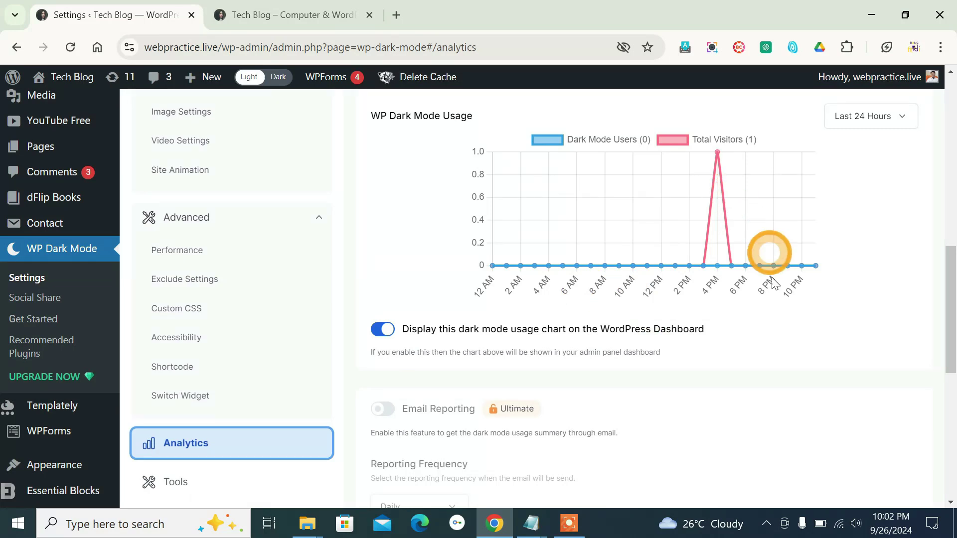
{"action": "left_click", "coordinate": [886, 120]}
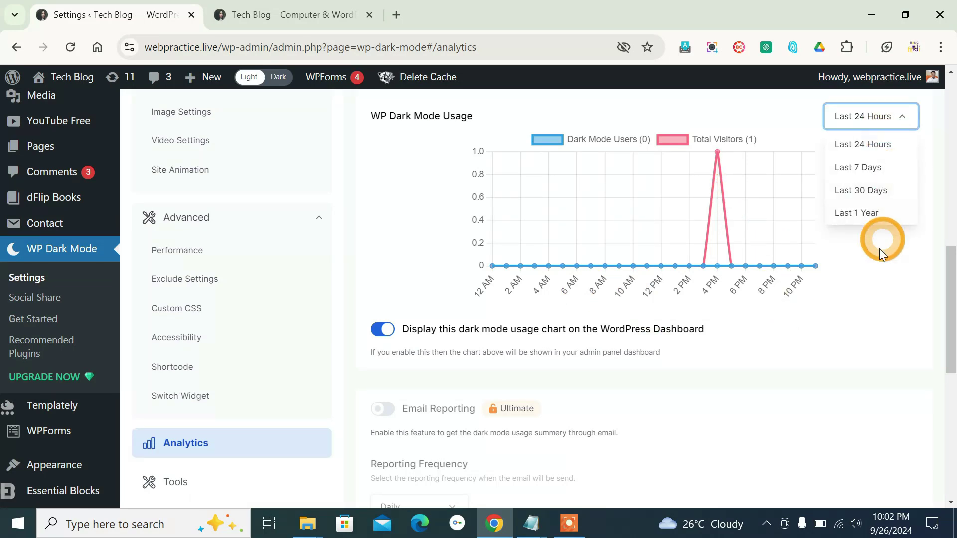
{"action": "left_click", "coordinate": [841, 308]}
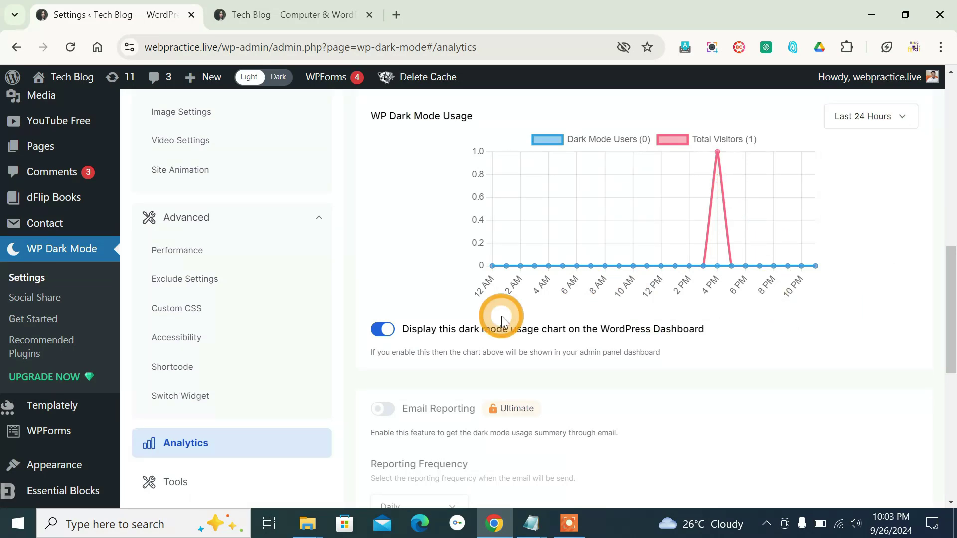
- Open the Tools page and review the options to export, import and reset the plugin settings
{"action": "scroll", "coordinate": [449, 314], "scroll_direction": "down", "scroll_amount": 3}
{"action": "left_click", "coordinate": [177, 479]}
{"action": "scroll", "coordinate": [583, 283], "scroll_direction": "up", "scroll_amount": 6}
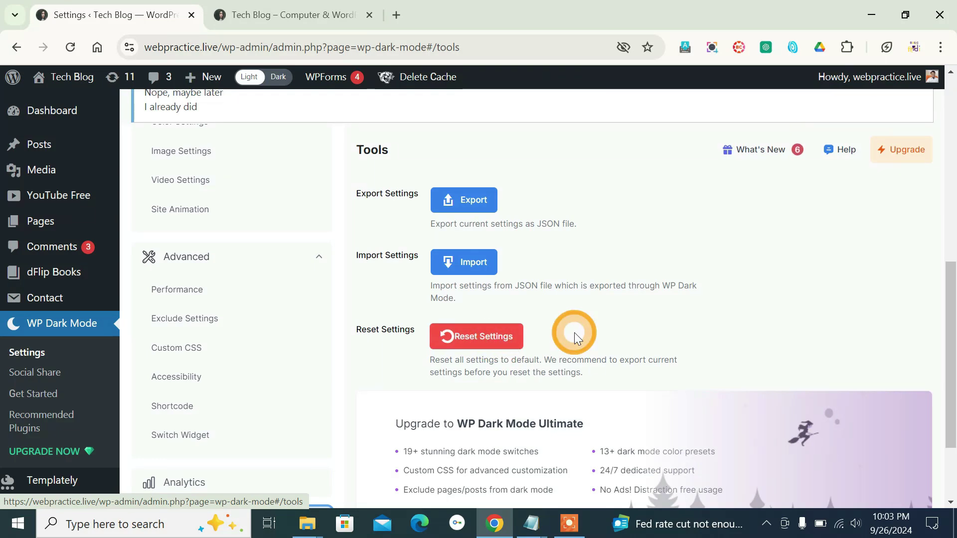
{"action": "scroll", "coordinate": [574, 333], "scroll_direction": "up", "scroll_amount": 4}
{"action": "scroll", "coordinate": [574, 333], "scroll_direction": "down", "scroll_amount": 6}
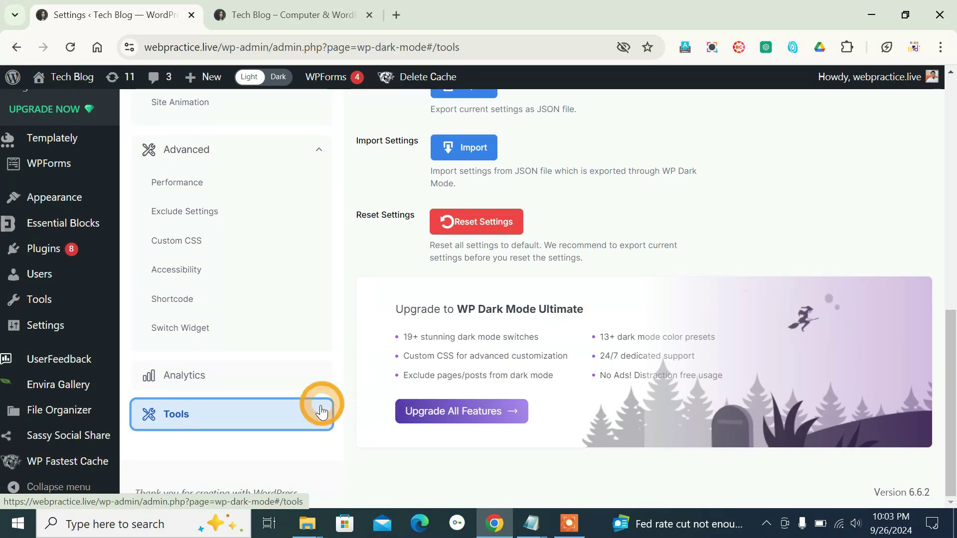
- Revisit the Site Animation and Admin Panel Dark Mode settings
{"action": "scroll", "coordinate": [316, 370], "scroll_direction": "up", "scroll_amount": 4}
{"action": "left_click", "coordinate": [197, 340]}
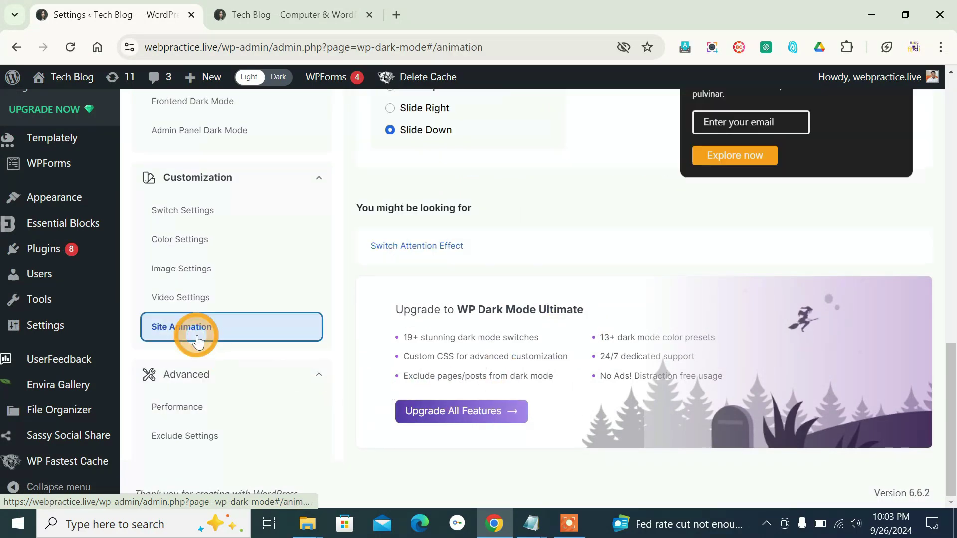
{"action": "scroll", "coordinate": [141, 255], "scroll_direction": "up", "scroll_amount": 1}
{"action": "left_click", "coordinate": [207, 154]}
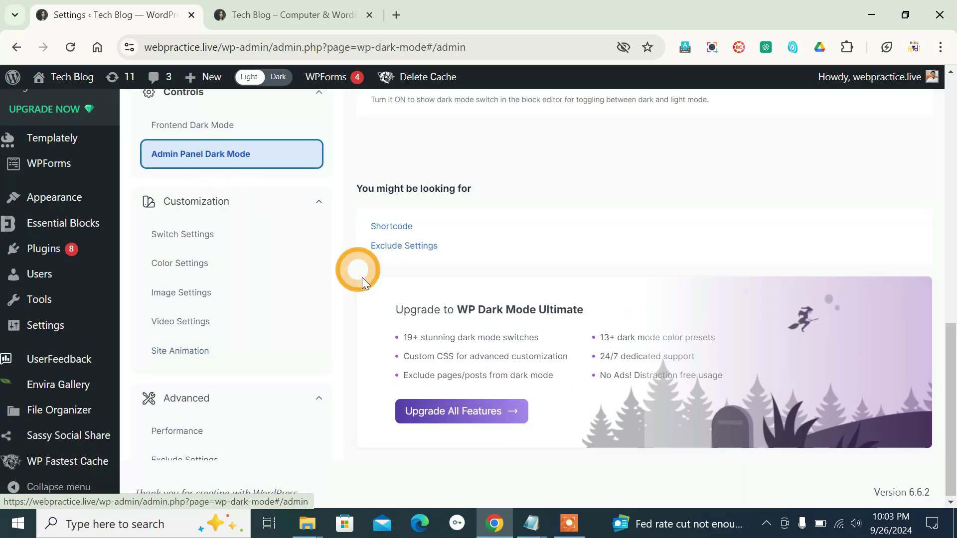
- Reload the blog's front page and toggle dark mode on and back off for a final check
{"action": "left_click", "coordinate": [289, 15]}
{"action": "left_click", "coordinate": [70, 46]}
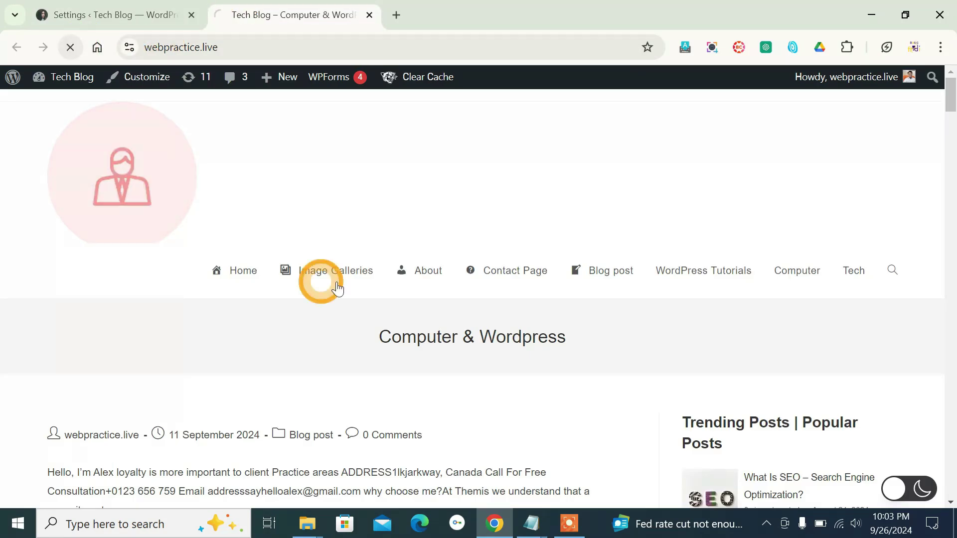
{"action": "left_click", "coordinate": [920, 489]}
{"action": "left_click", "coordinate": [896, 491]}
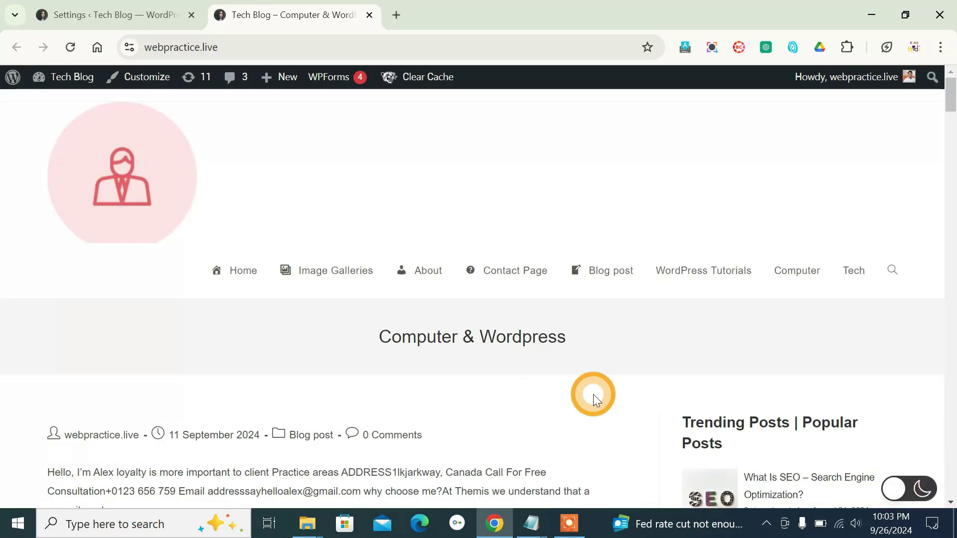